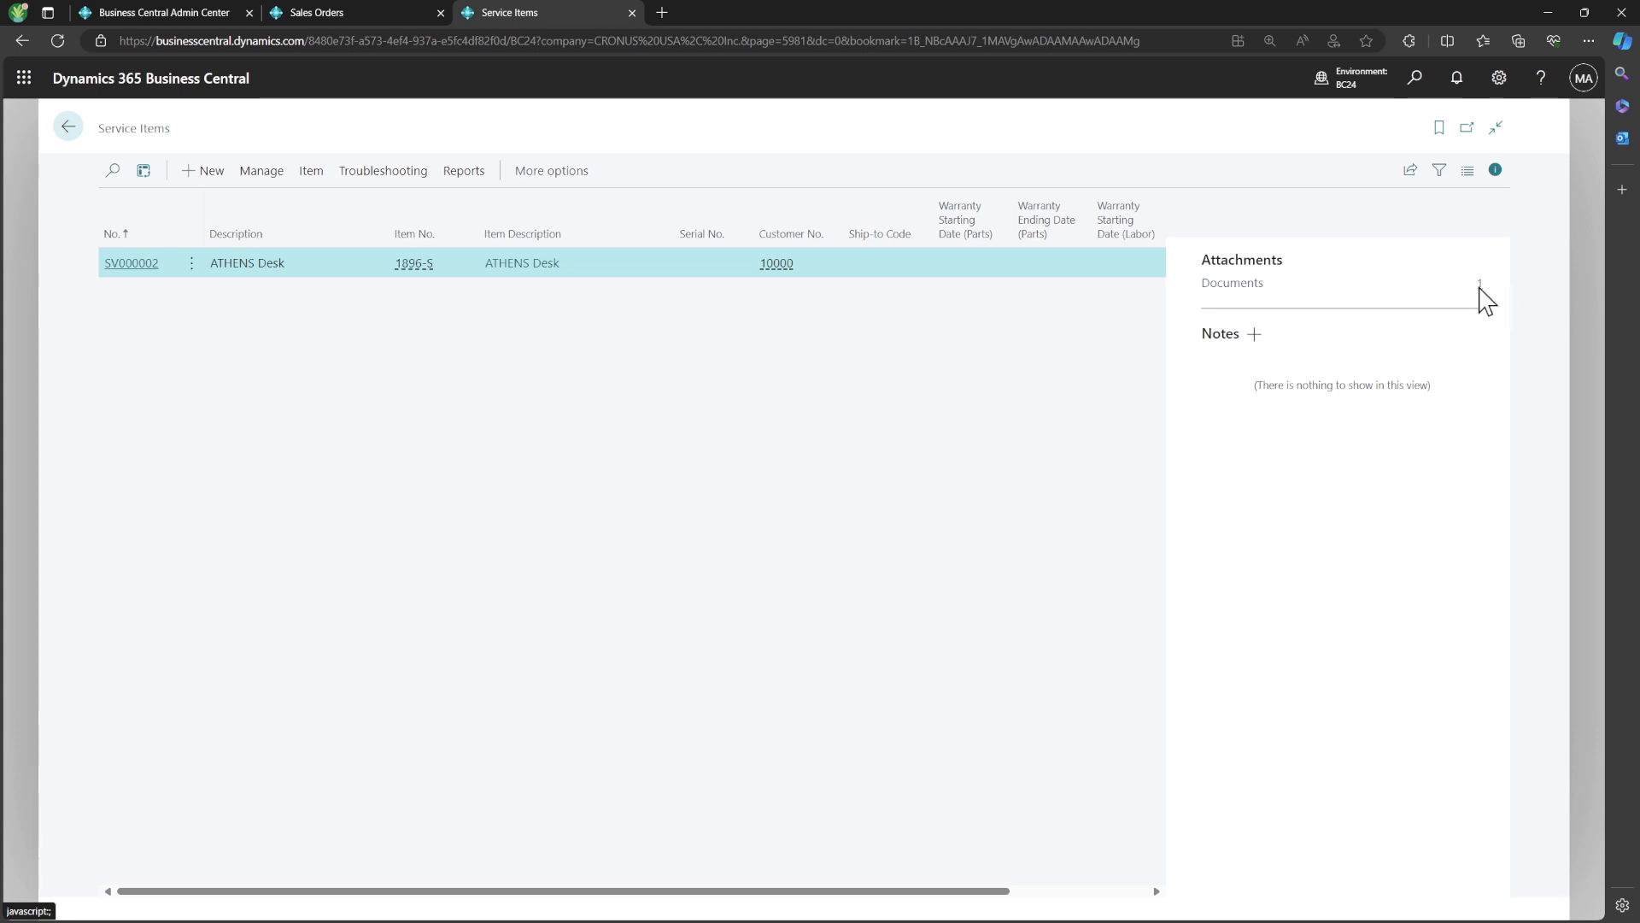
Review the documents attached to the ATHENS Desk service item, and return to the home page
click(1478, 297)
click(1162, 164)
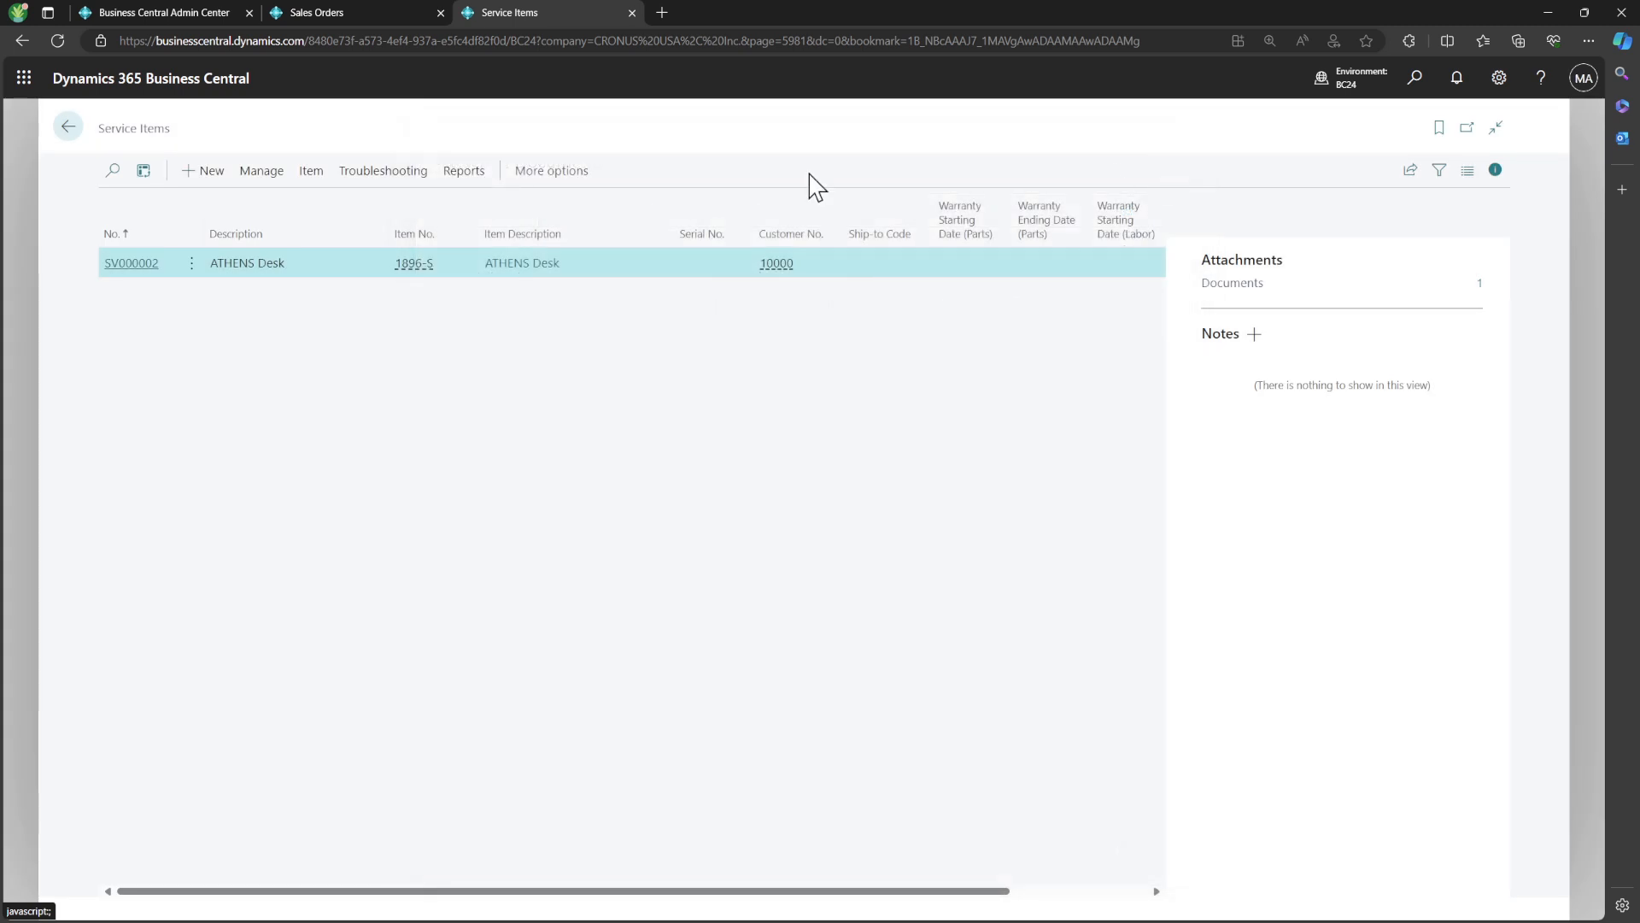
click(67, 126)
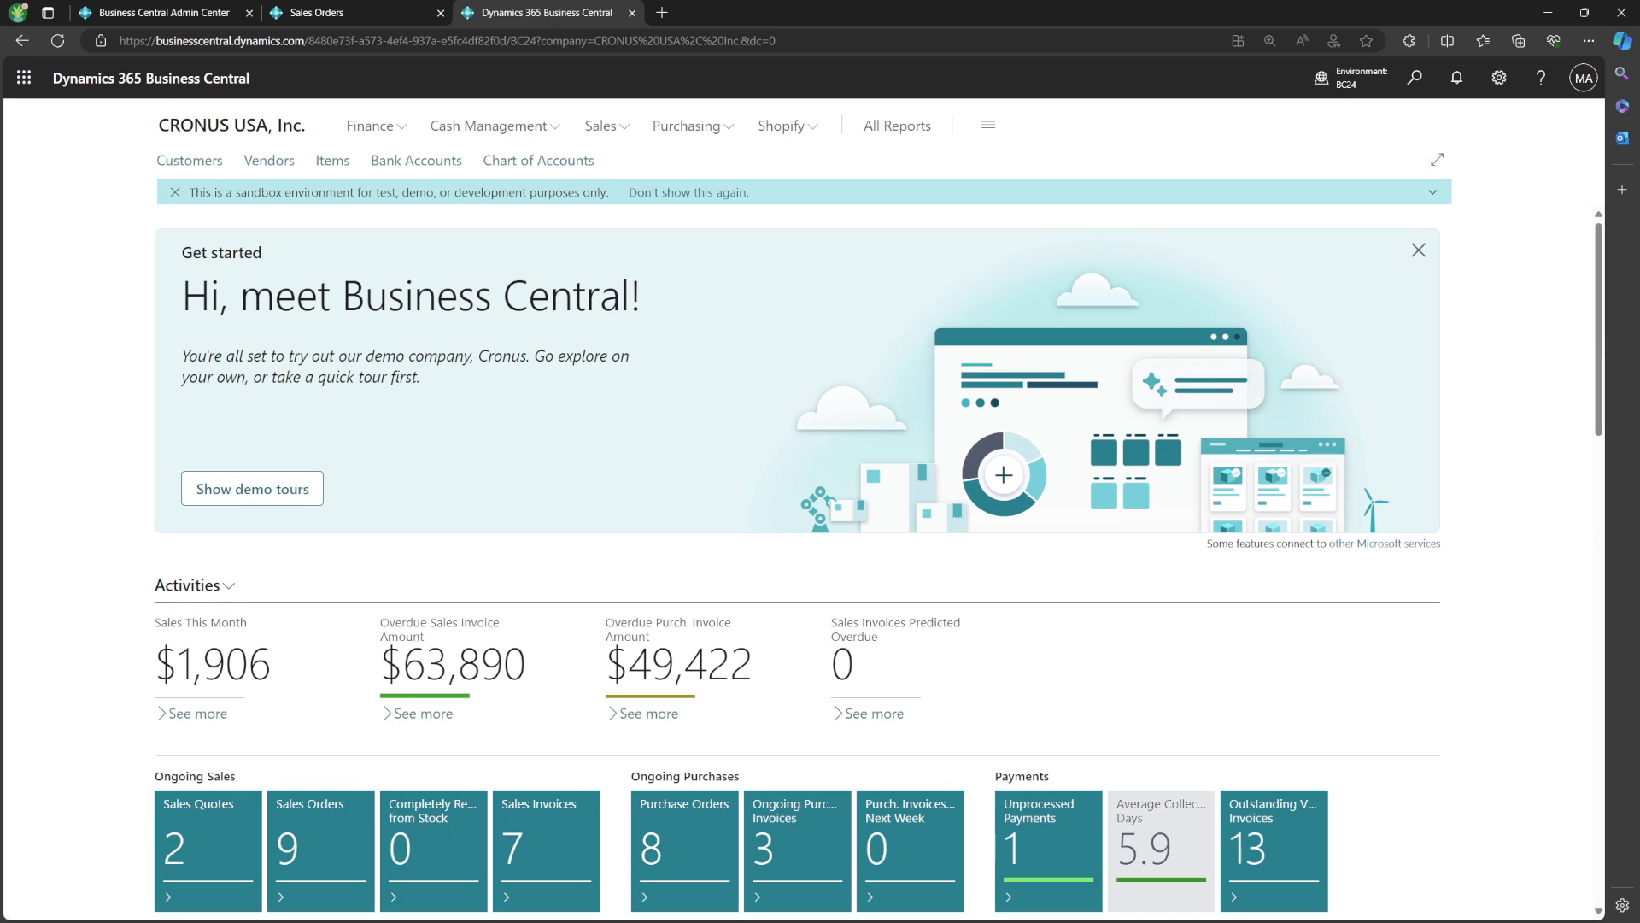
Create a new service order for the customer Adatum Corporation from the Service Orders list
click(1412, 100)
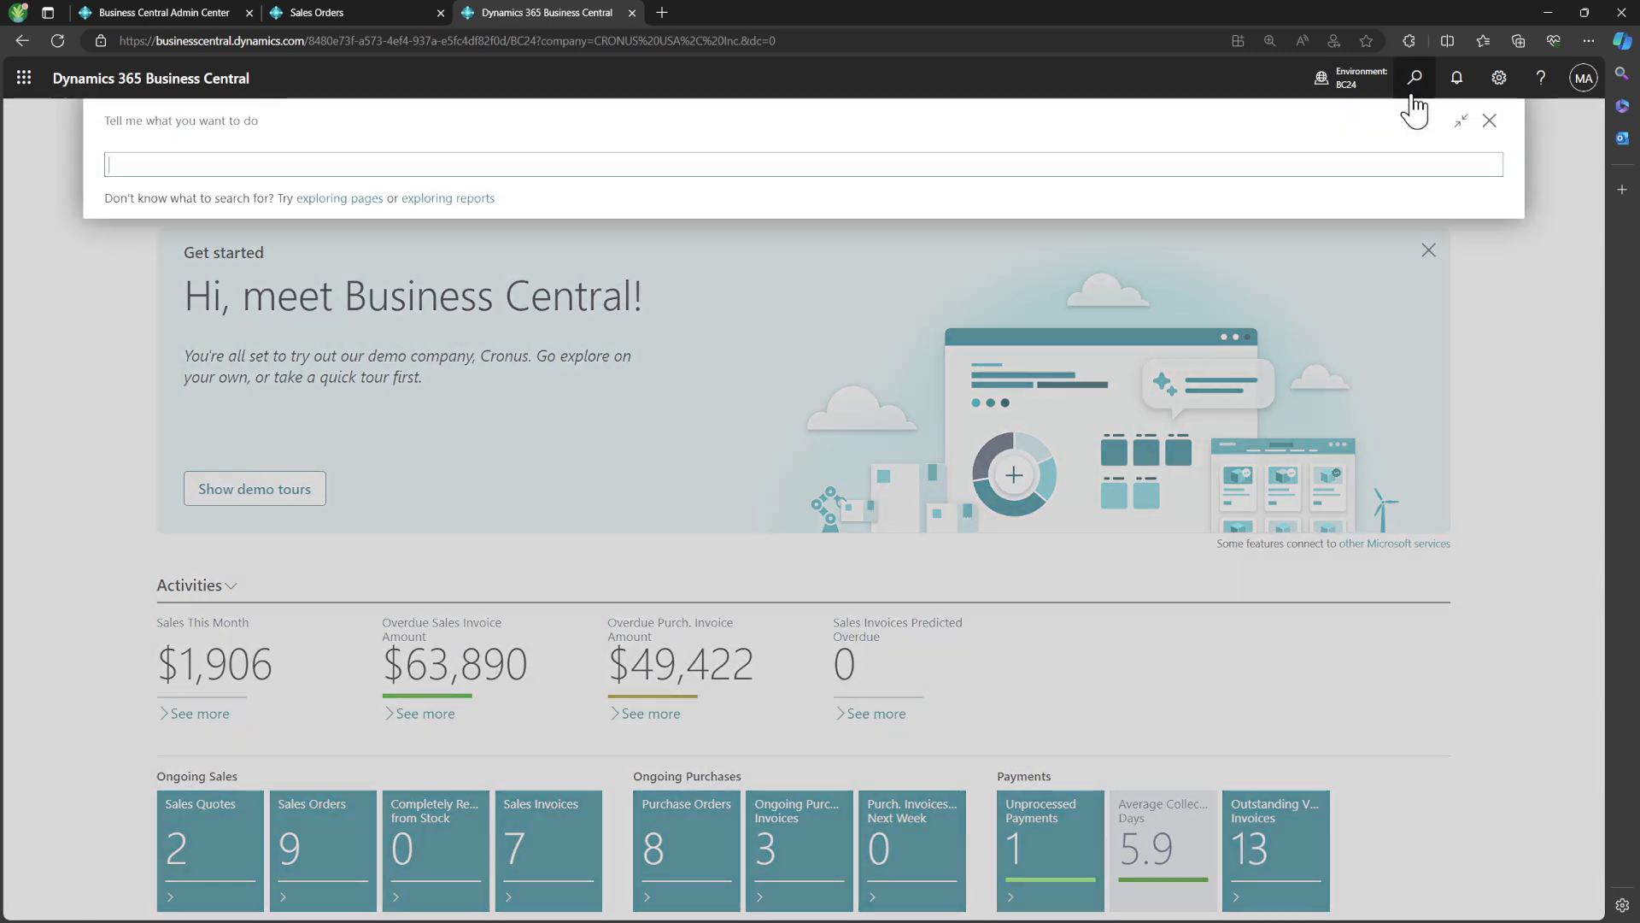
text(service order)
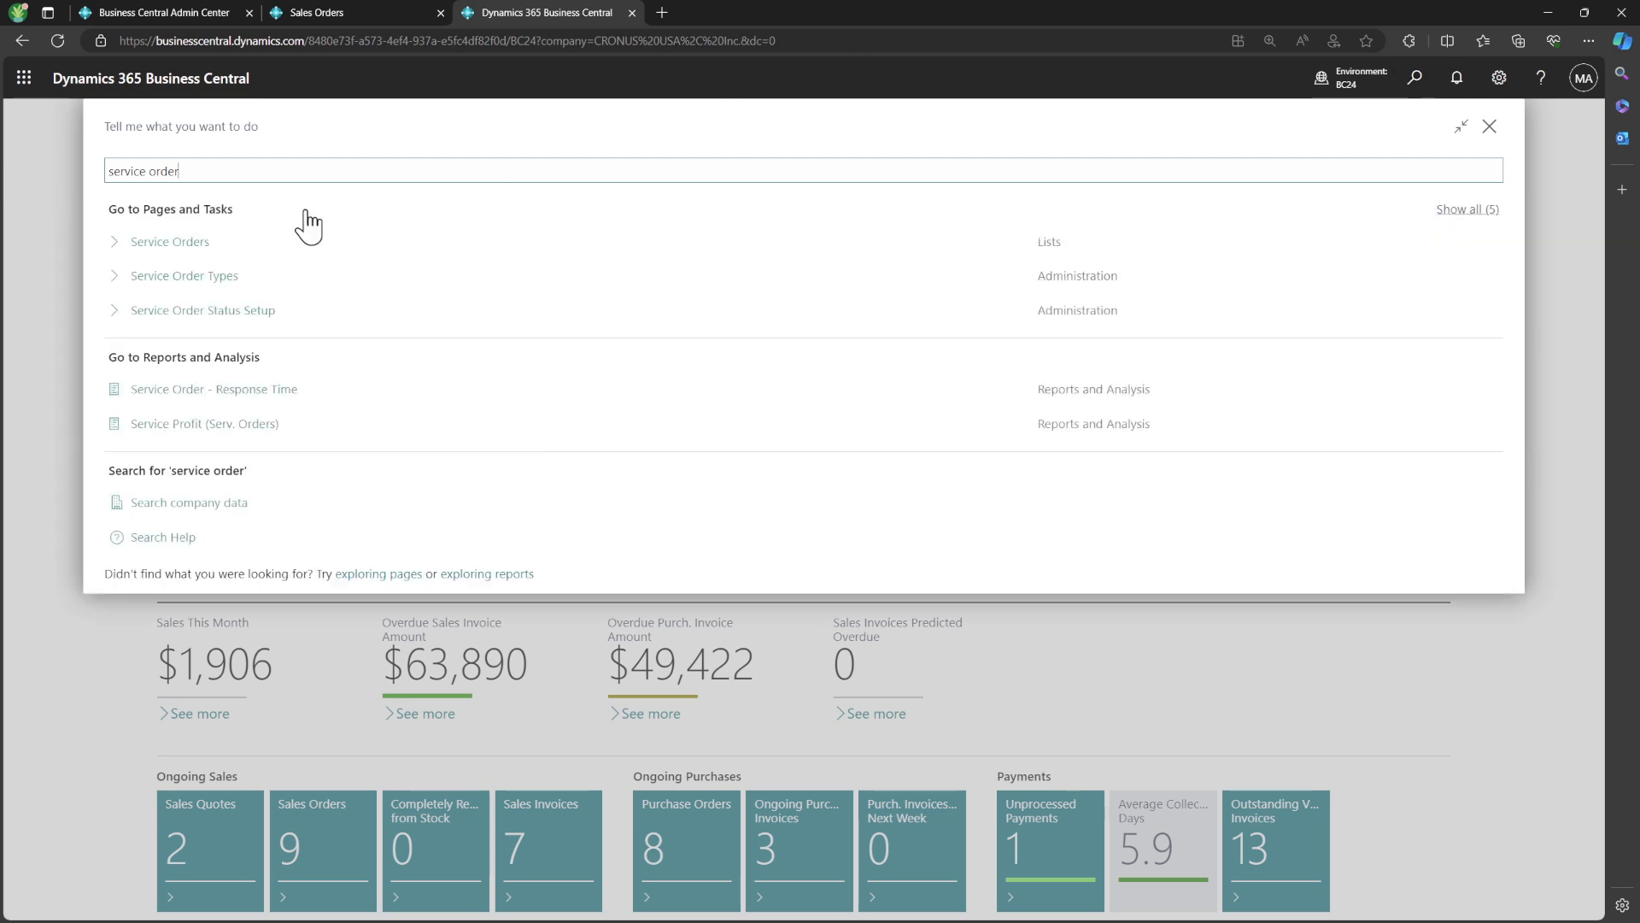
click(202, 245)
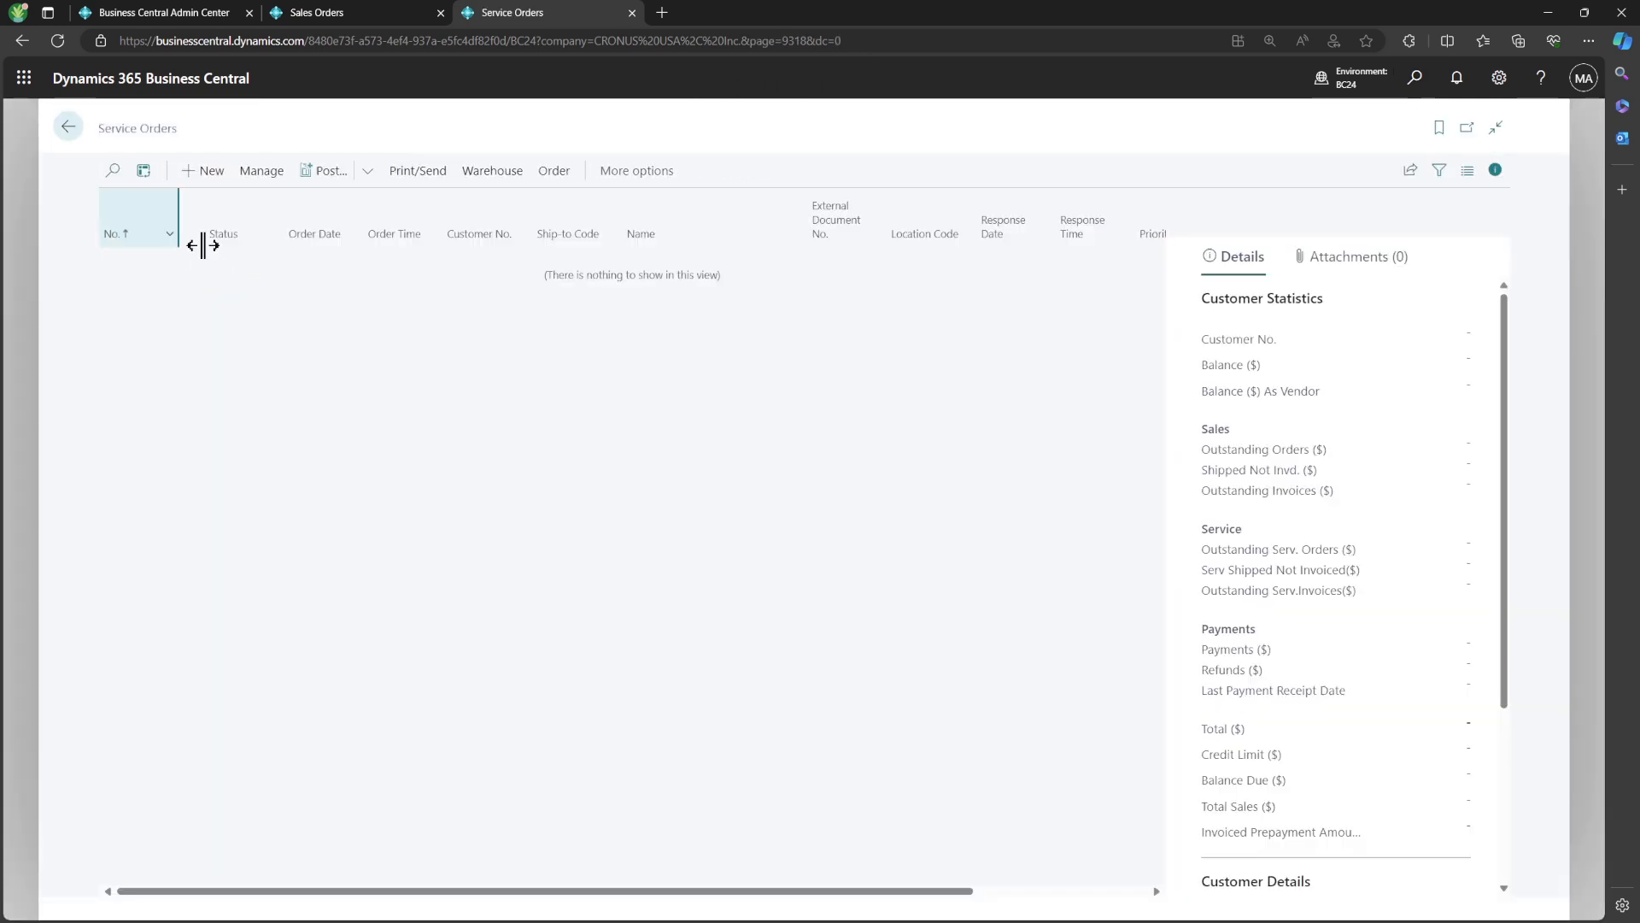
click(212, 177)
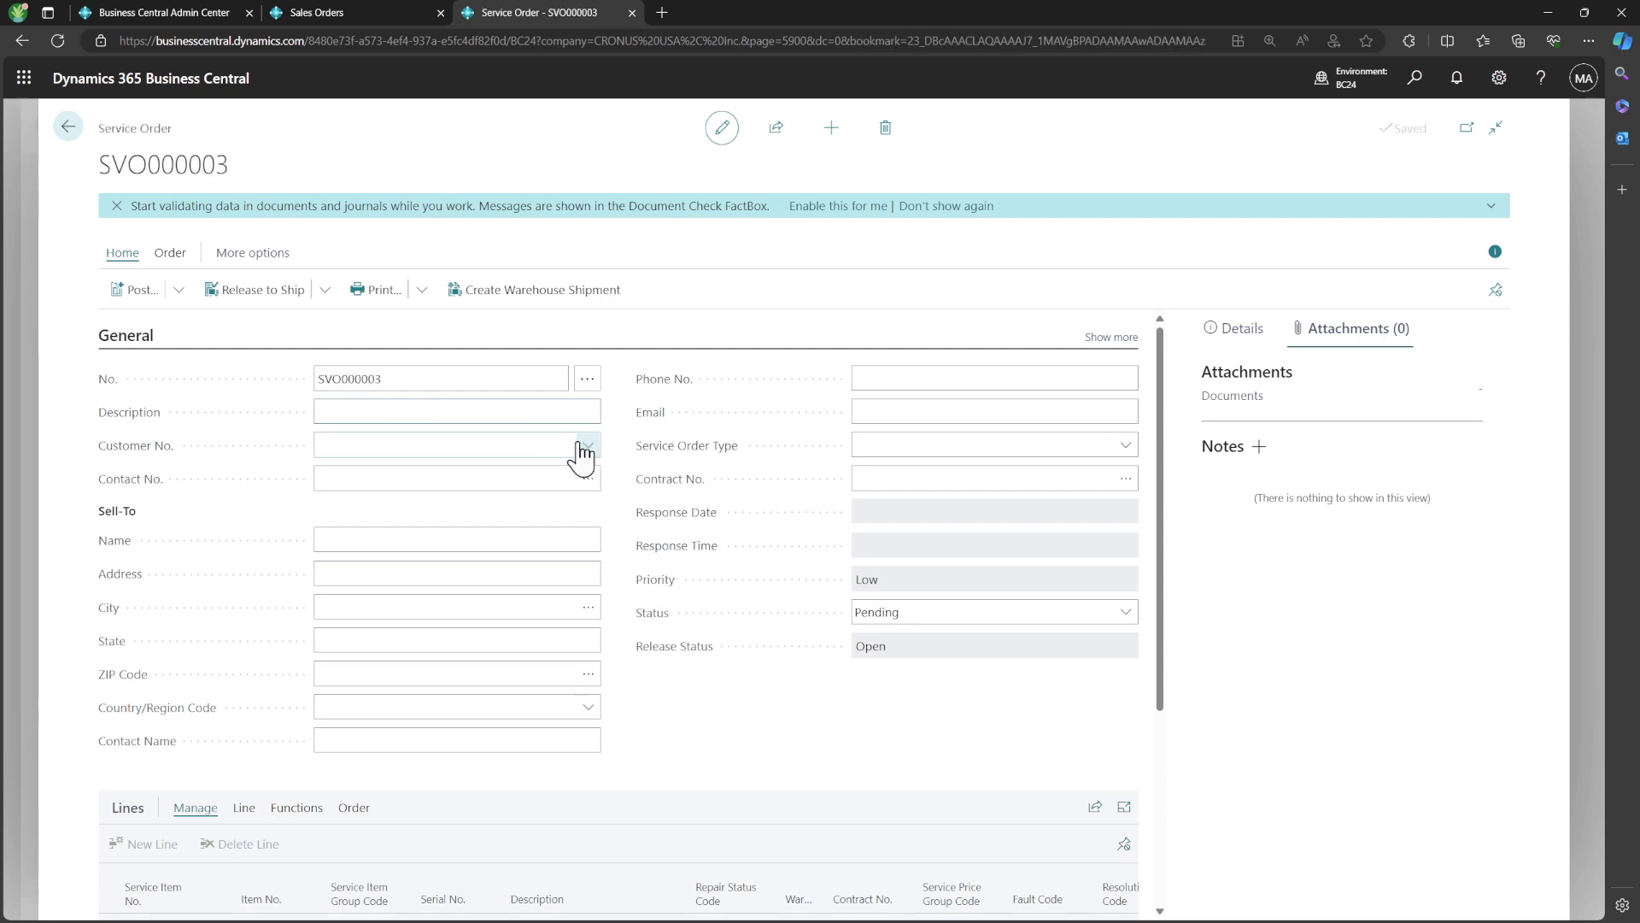
click(586, 447)
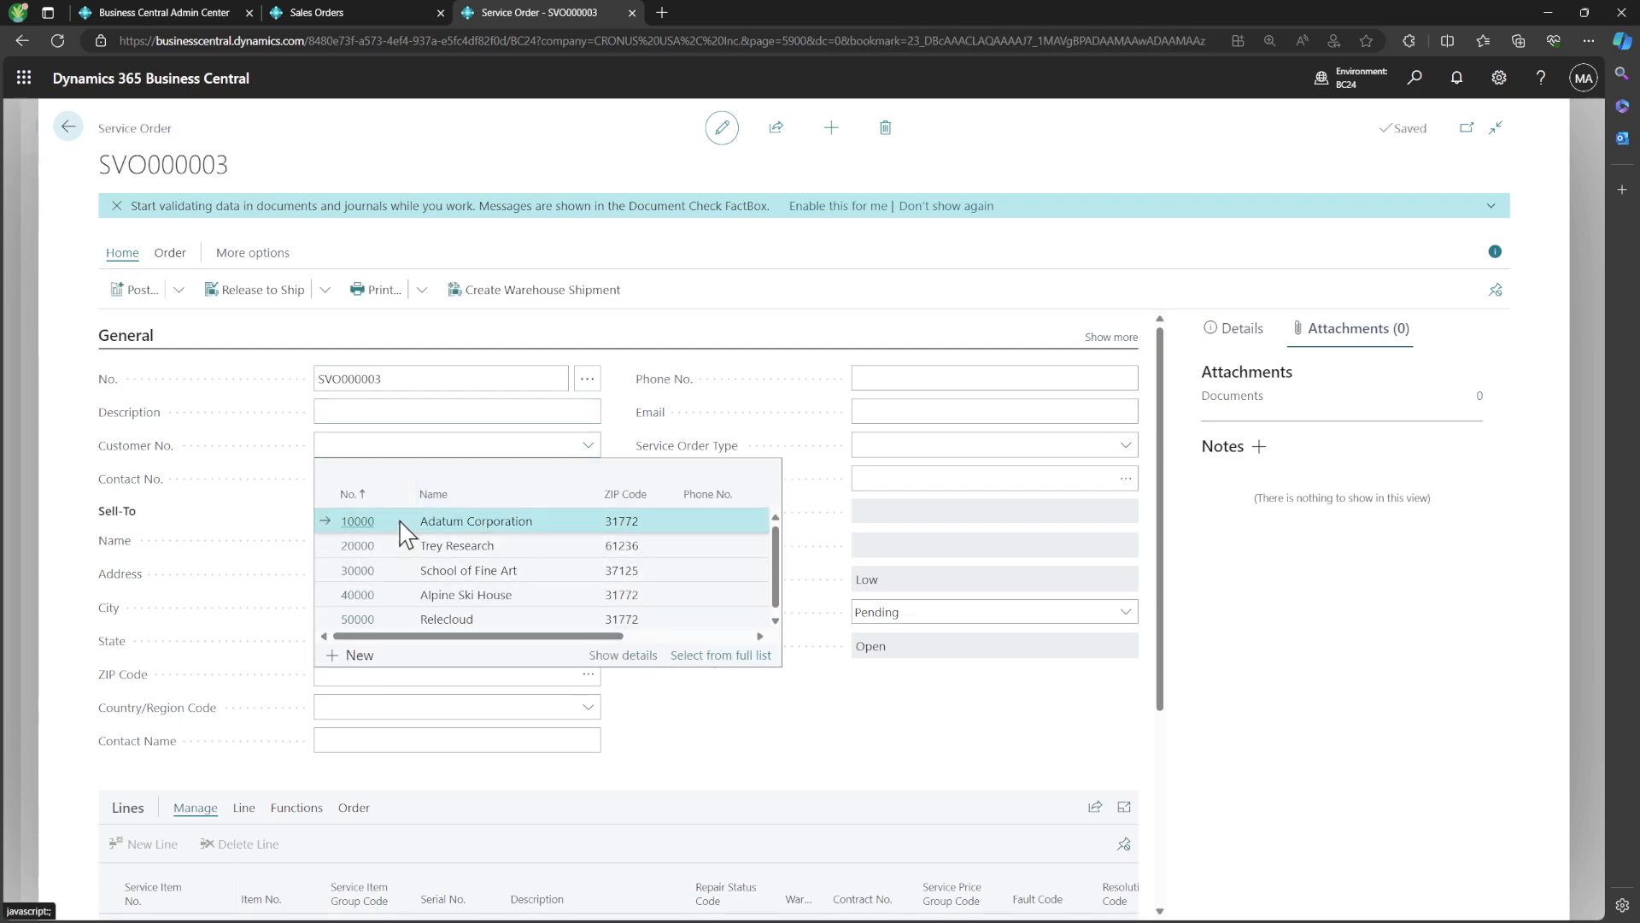
click(402, 522)
Attach the service order to itself as a PDF and check its list of attached documents
click(421, 289)
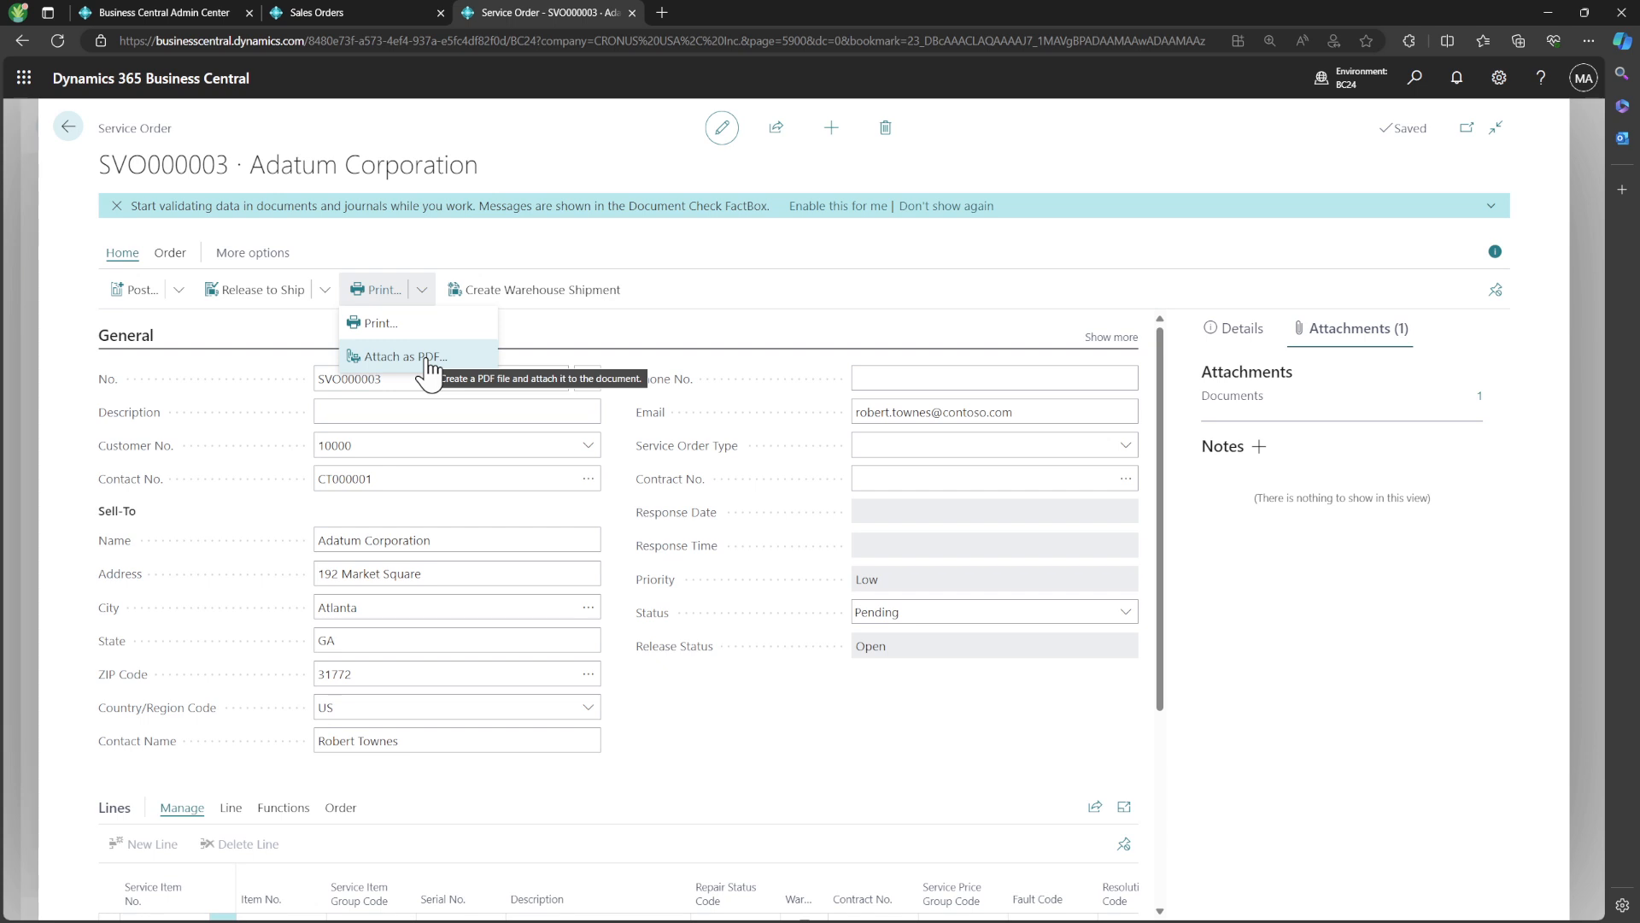
click(427, 359)
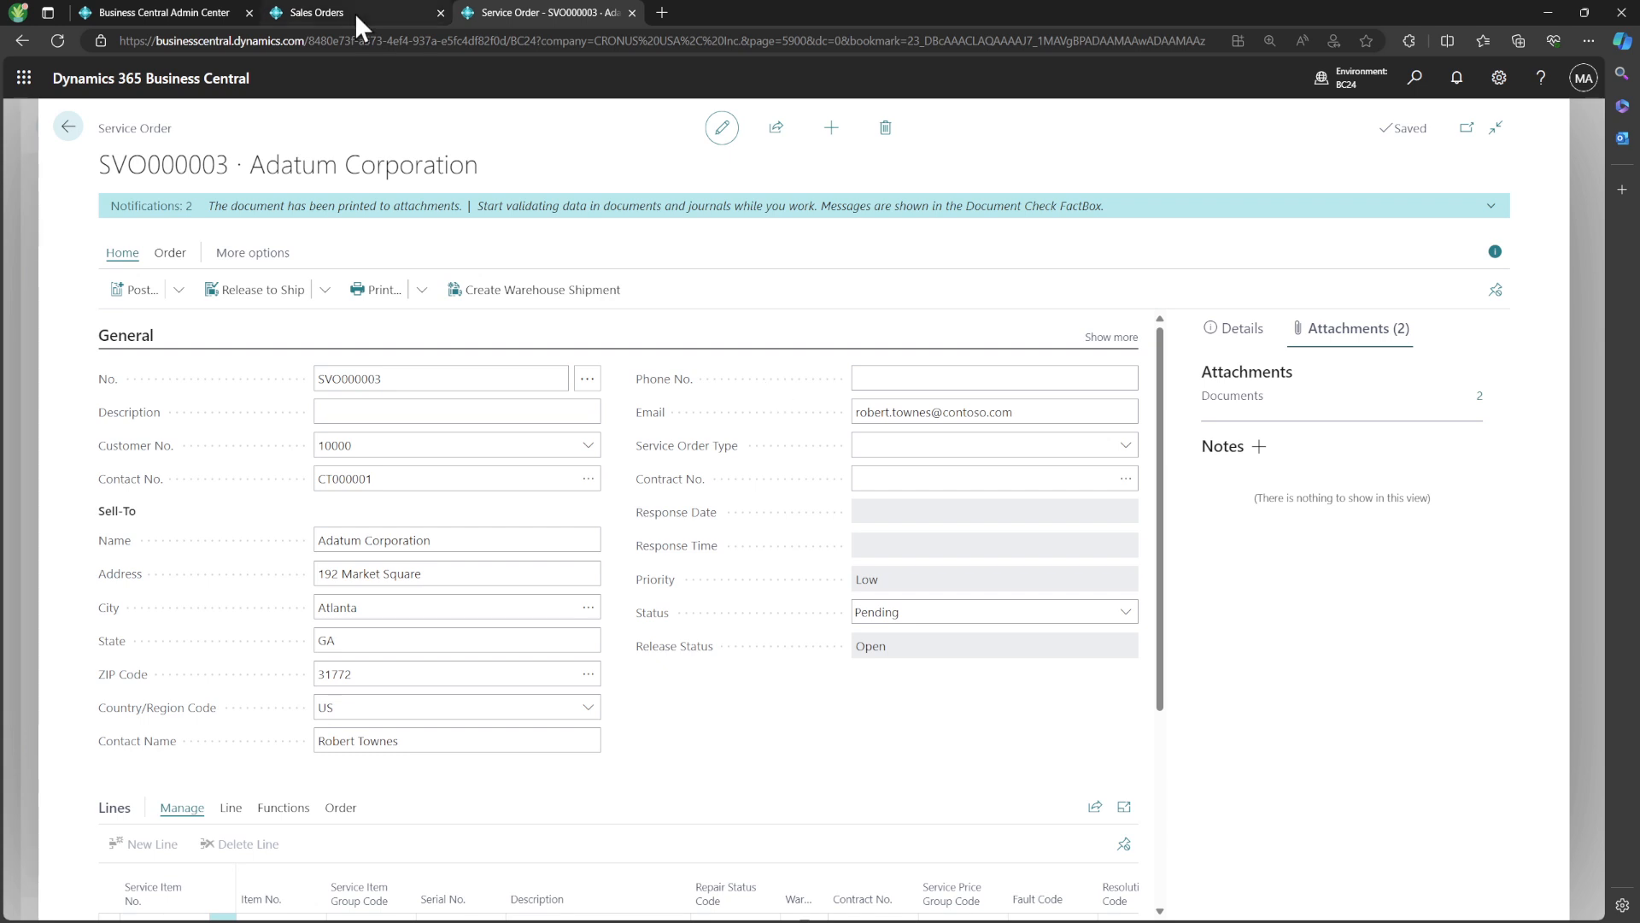
click(1483, 399)
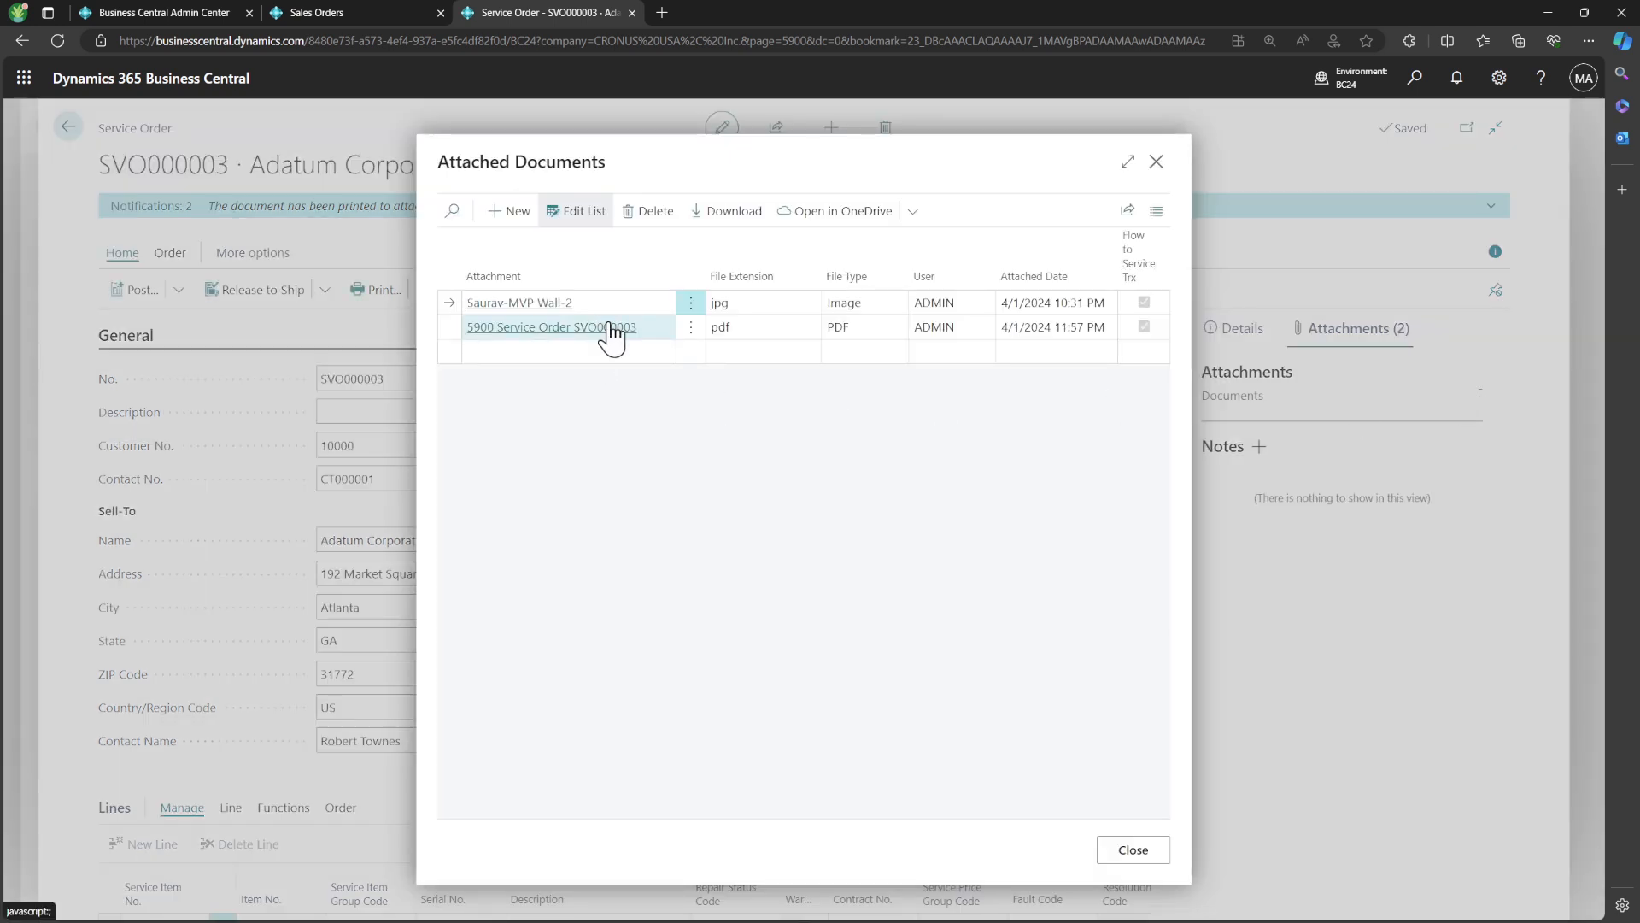
click(1157, 167)
Open the attached service order PDF from the attached documents list, review its page and close it
click(432, 293)
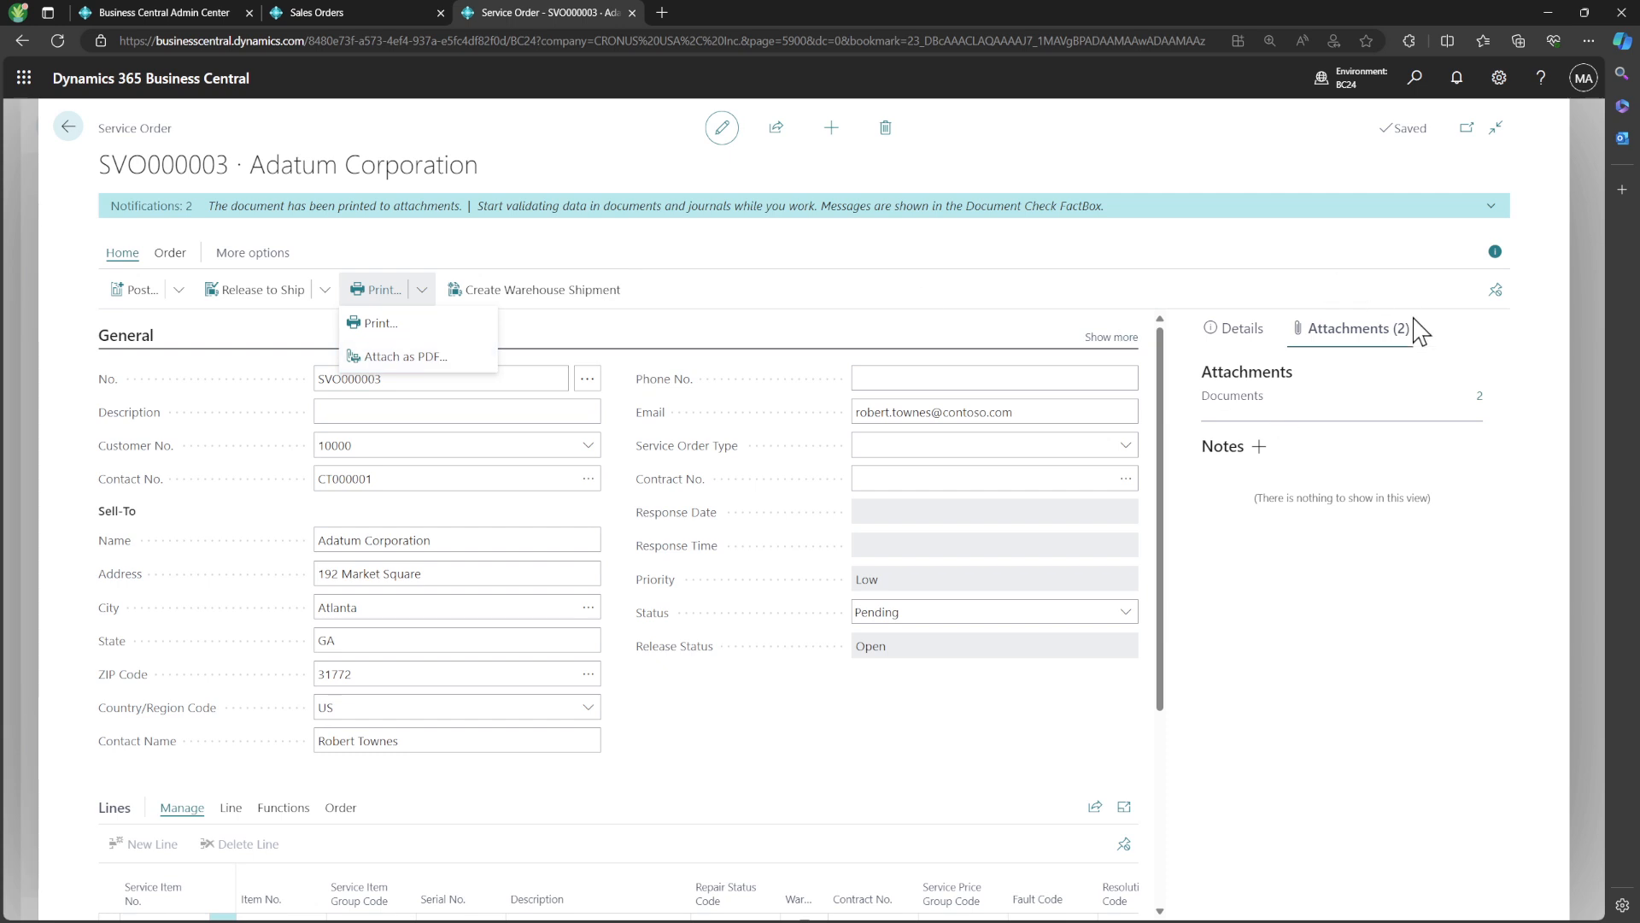
click(1484, 407)
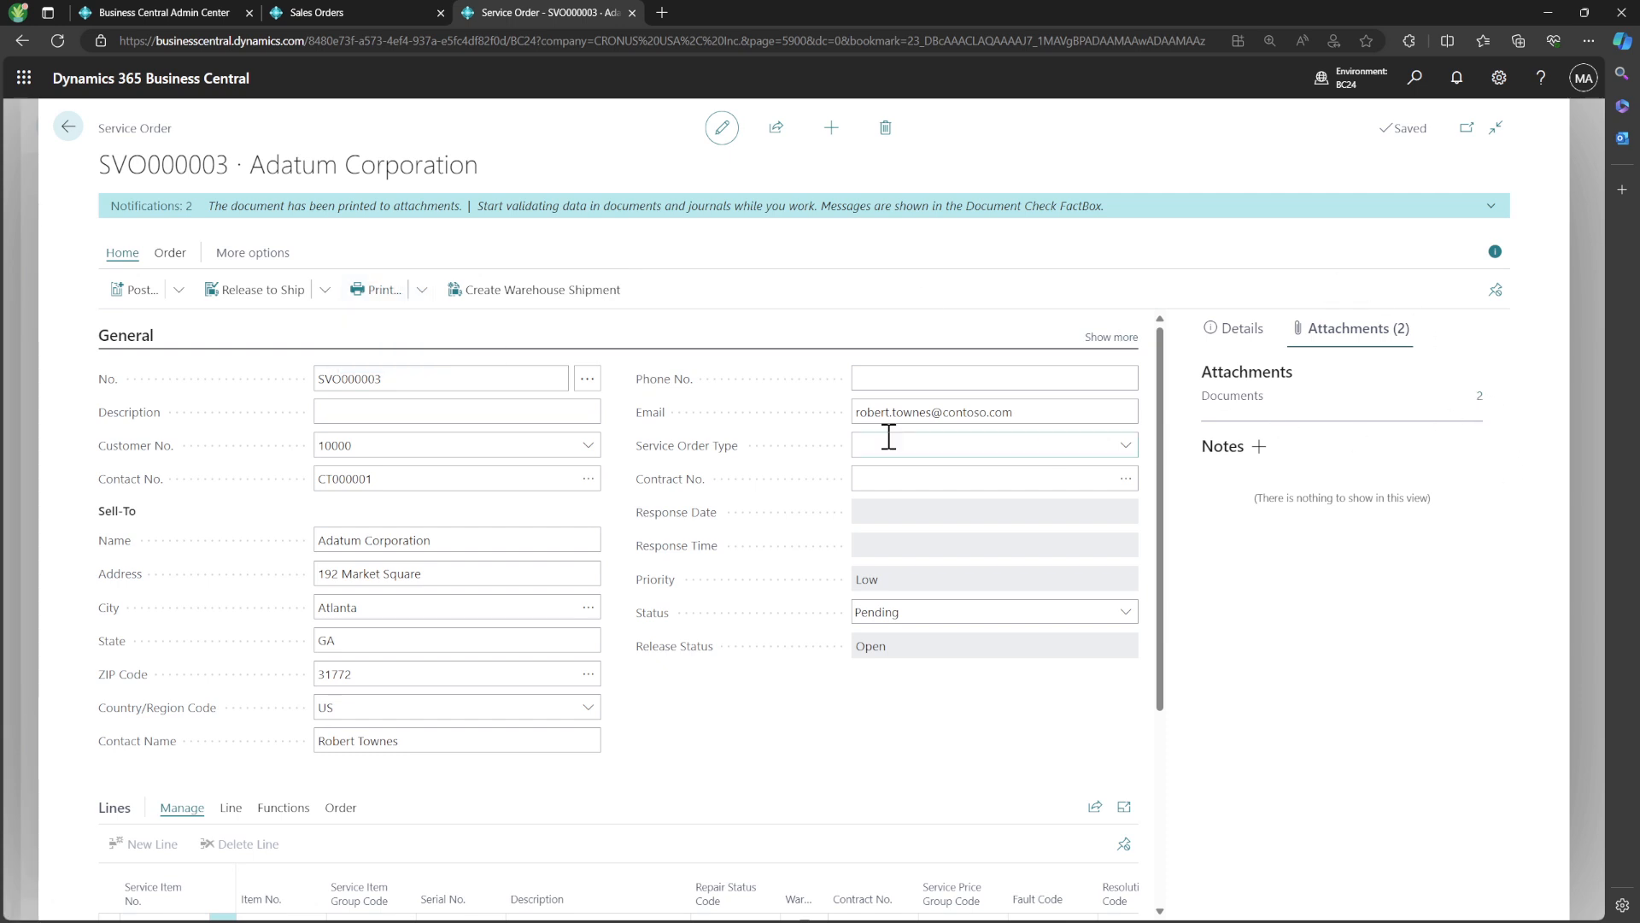
click(1479, 397)
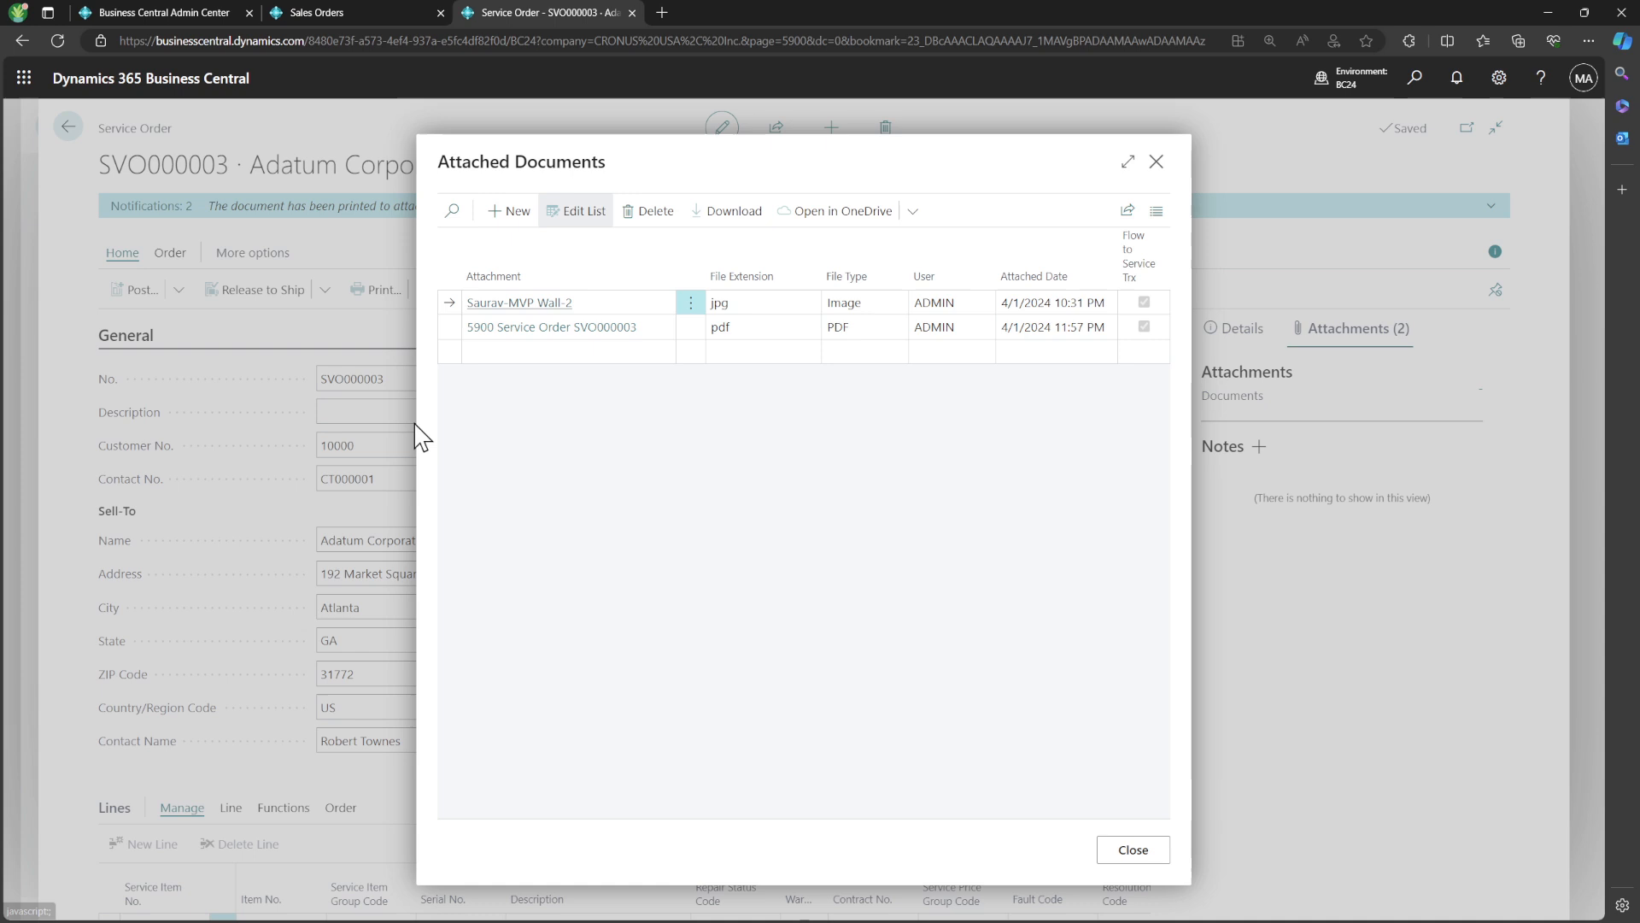
click(513, 330)
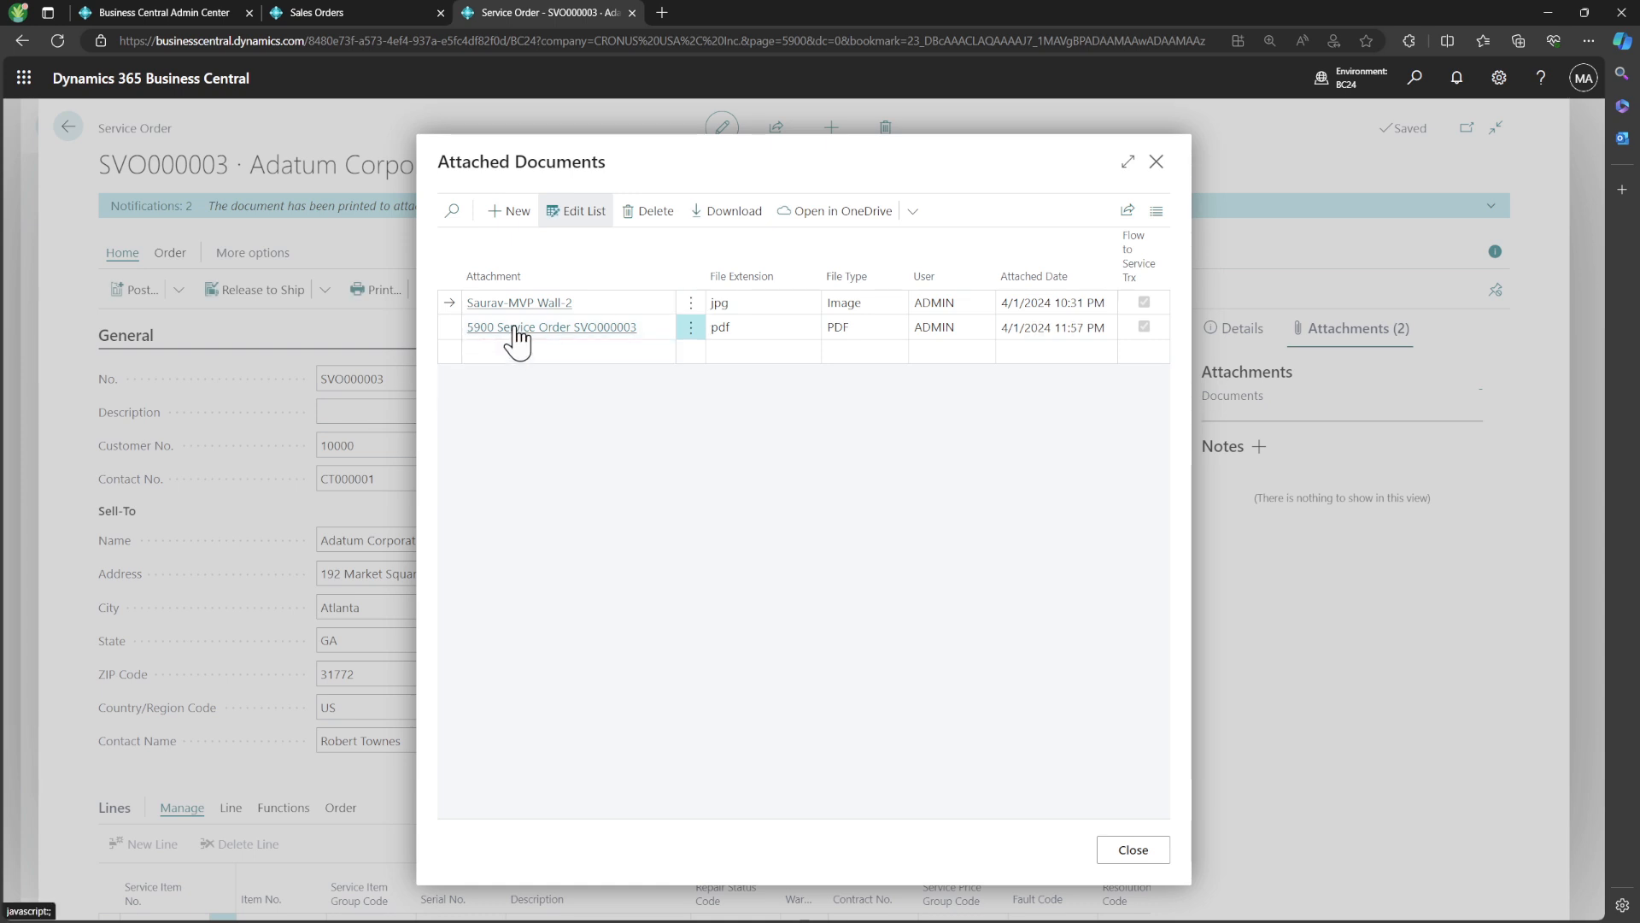
click(1158, 162)
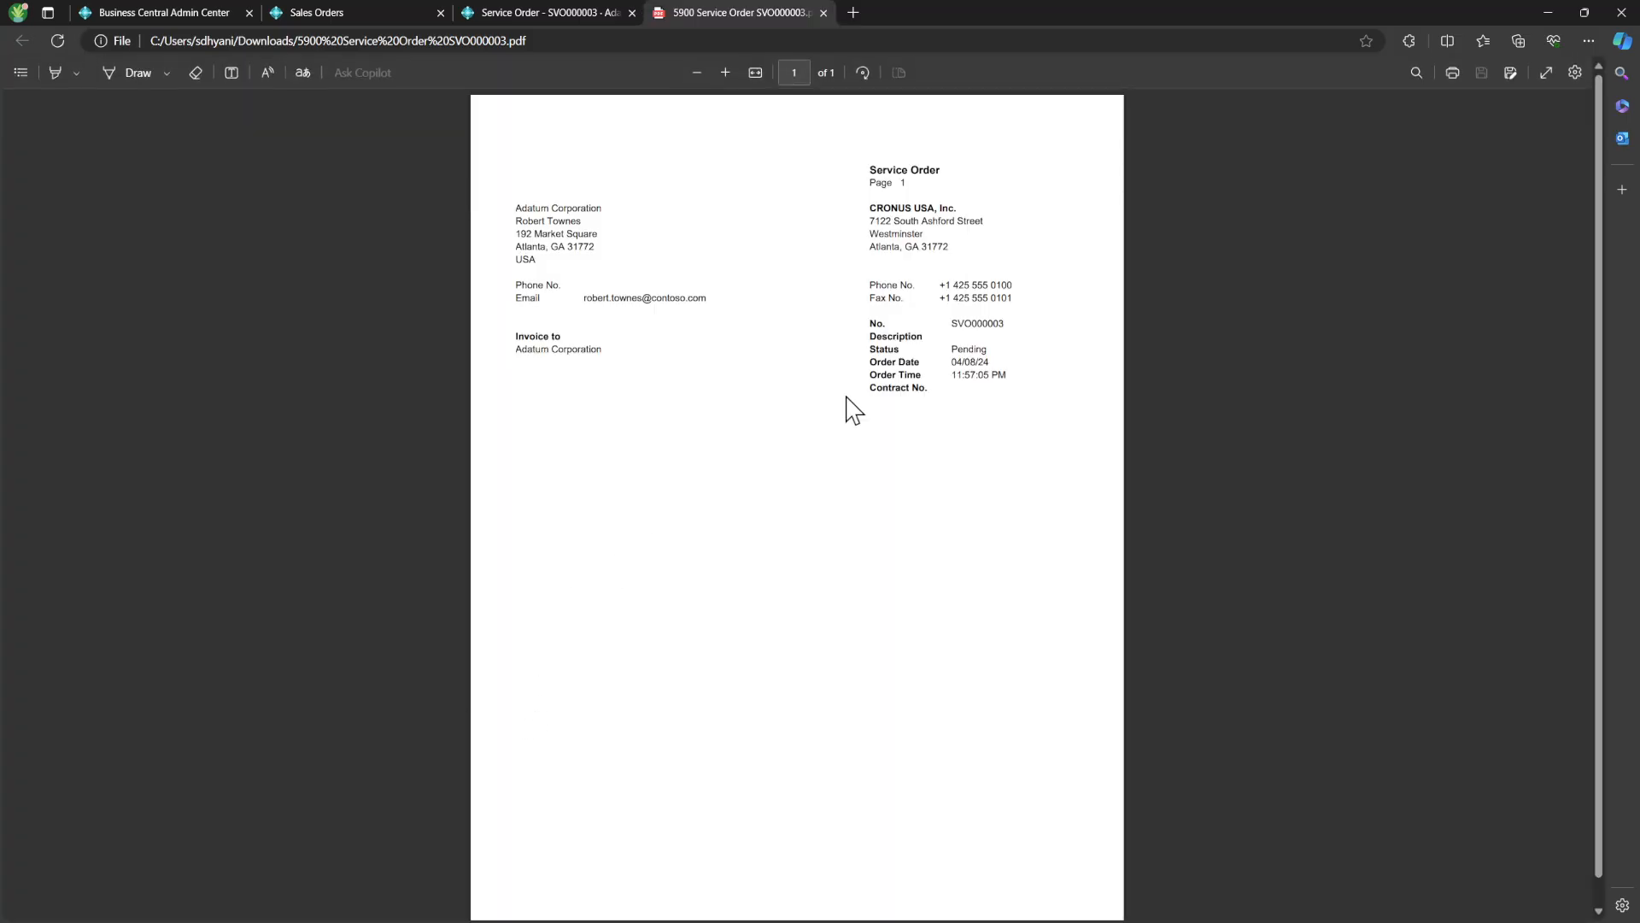
scroll(854, 410, up, 3)
scroll(854, 410, down, 6)
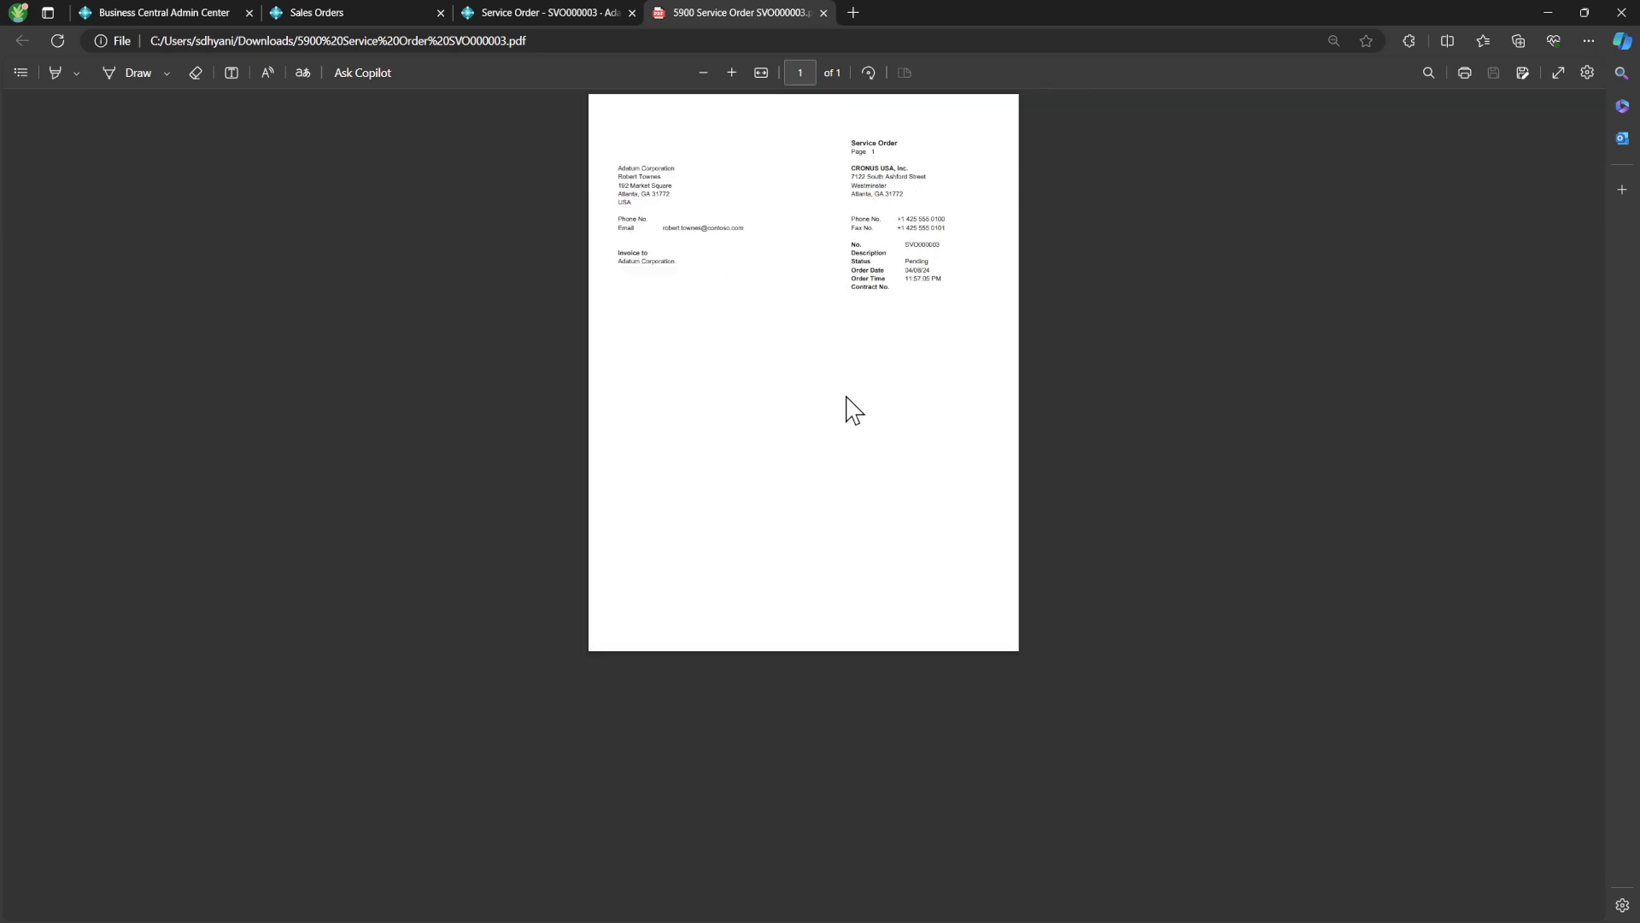
scroll(855, 410, up, 1)
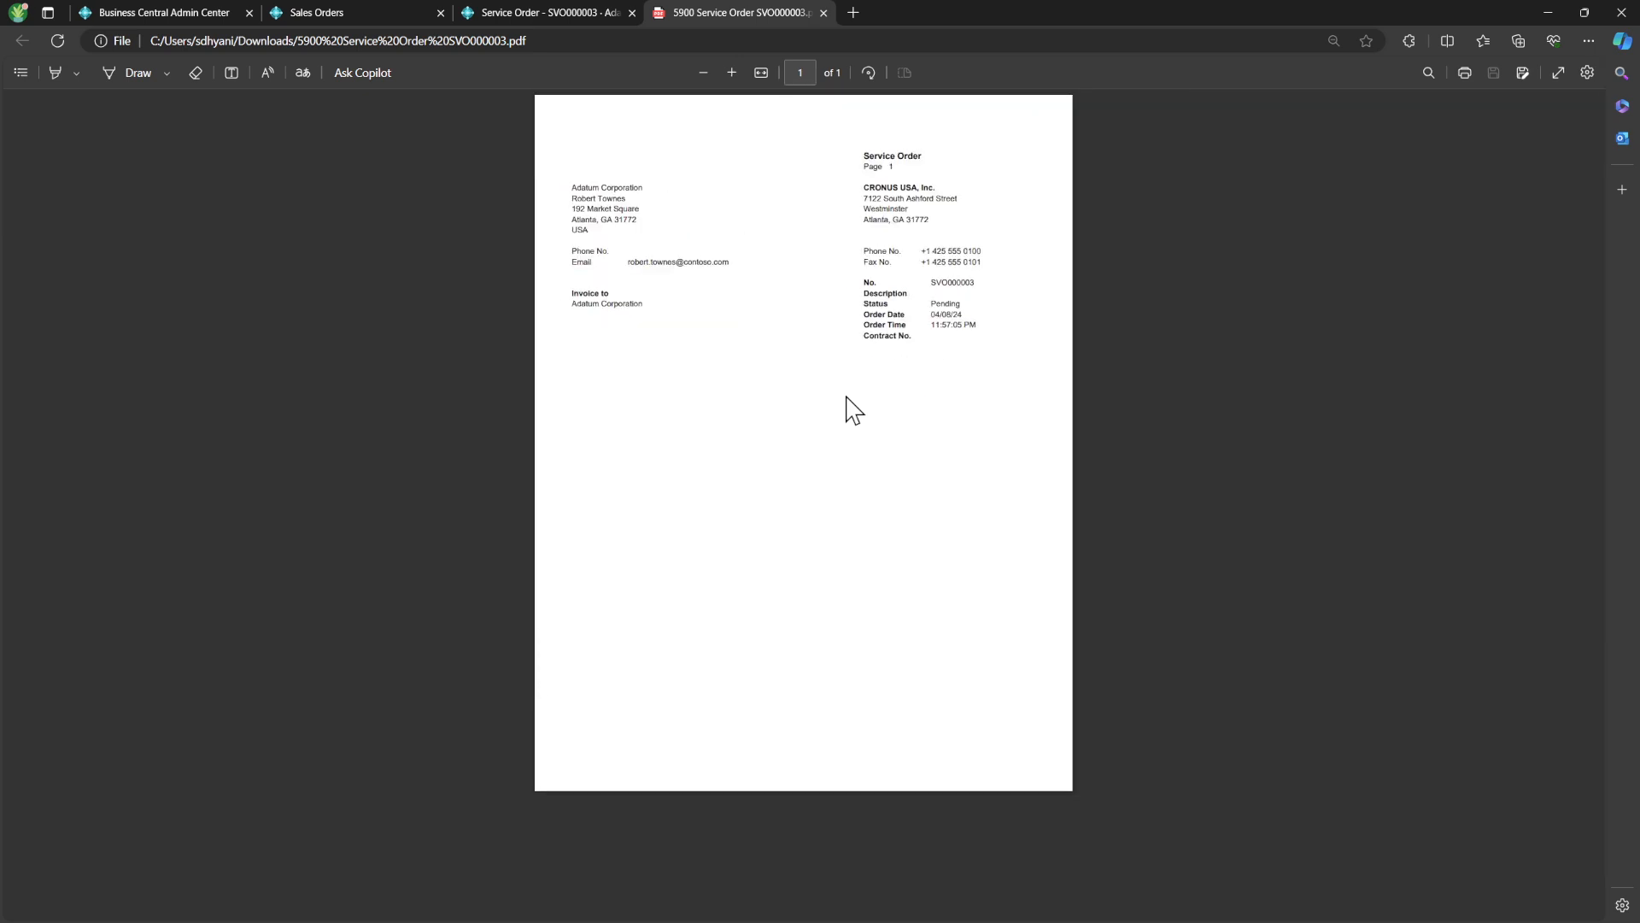
click(822, 13)
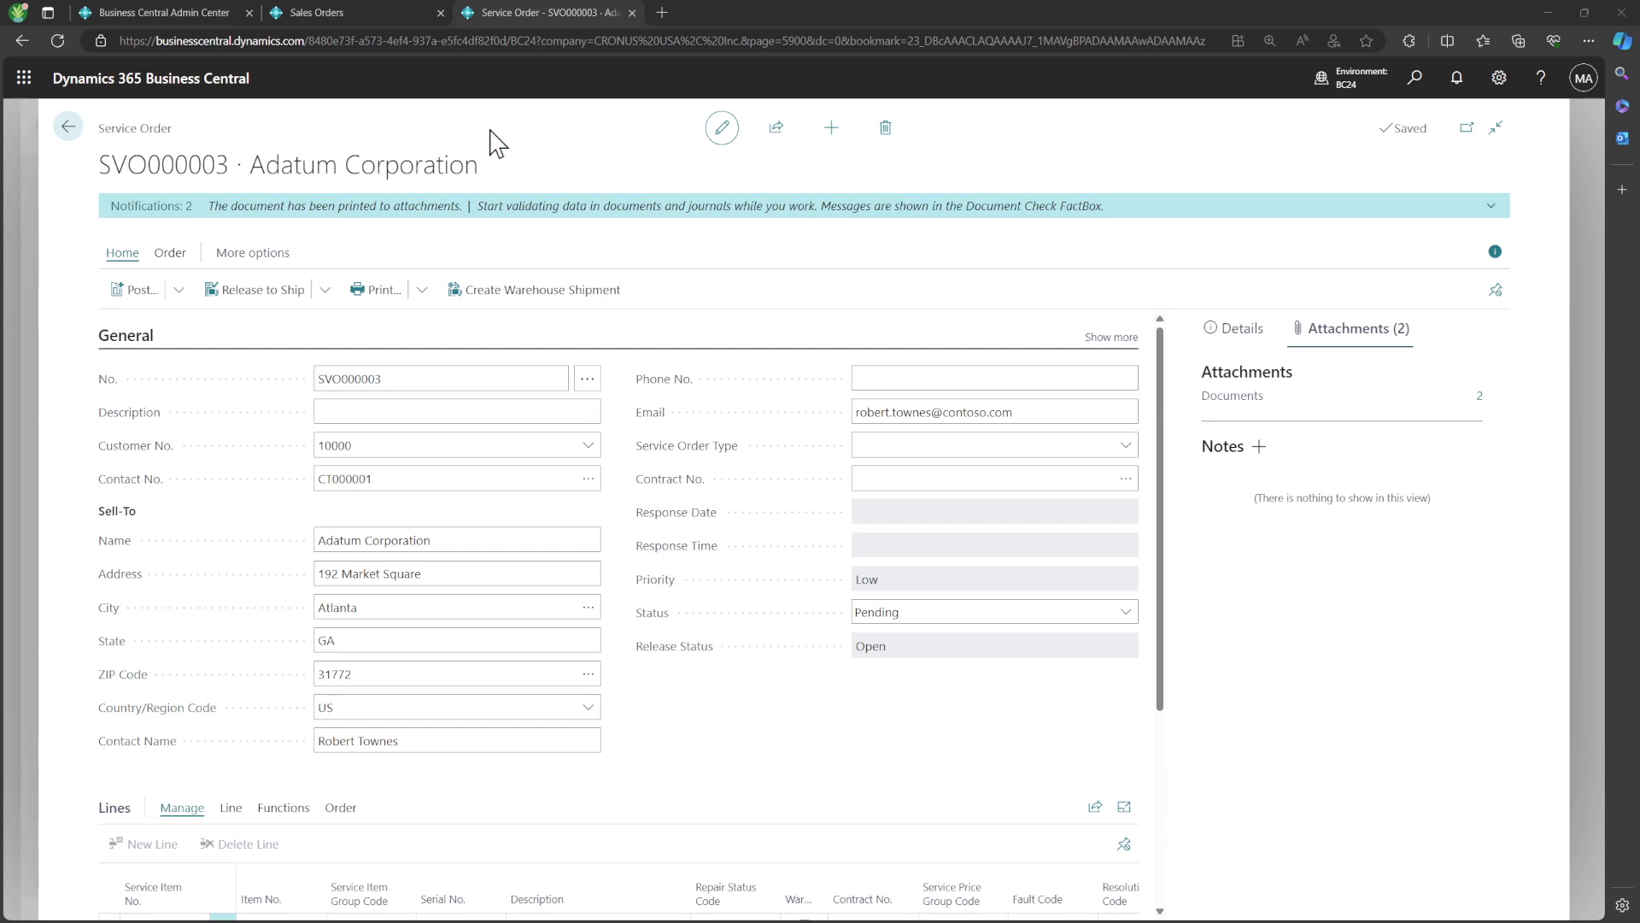
Delete the existing JPG image attachment from the Adatum Corporation customer card
click(67, 128)
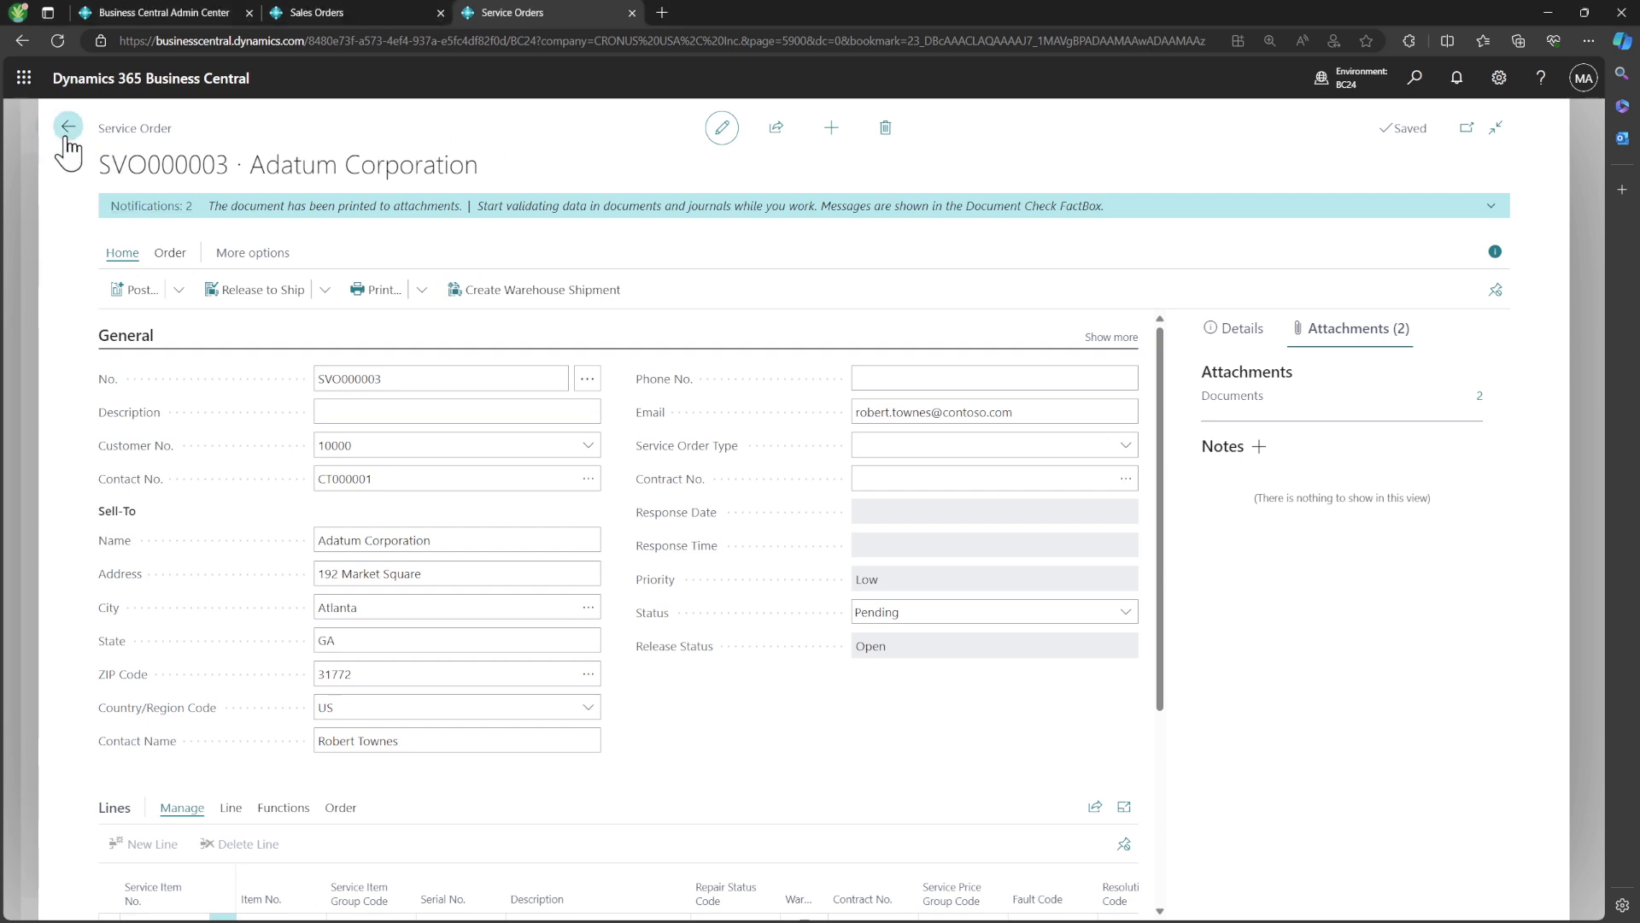
click(67, 130)
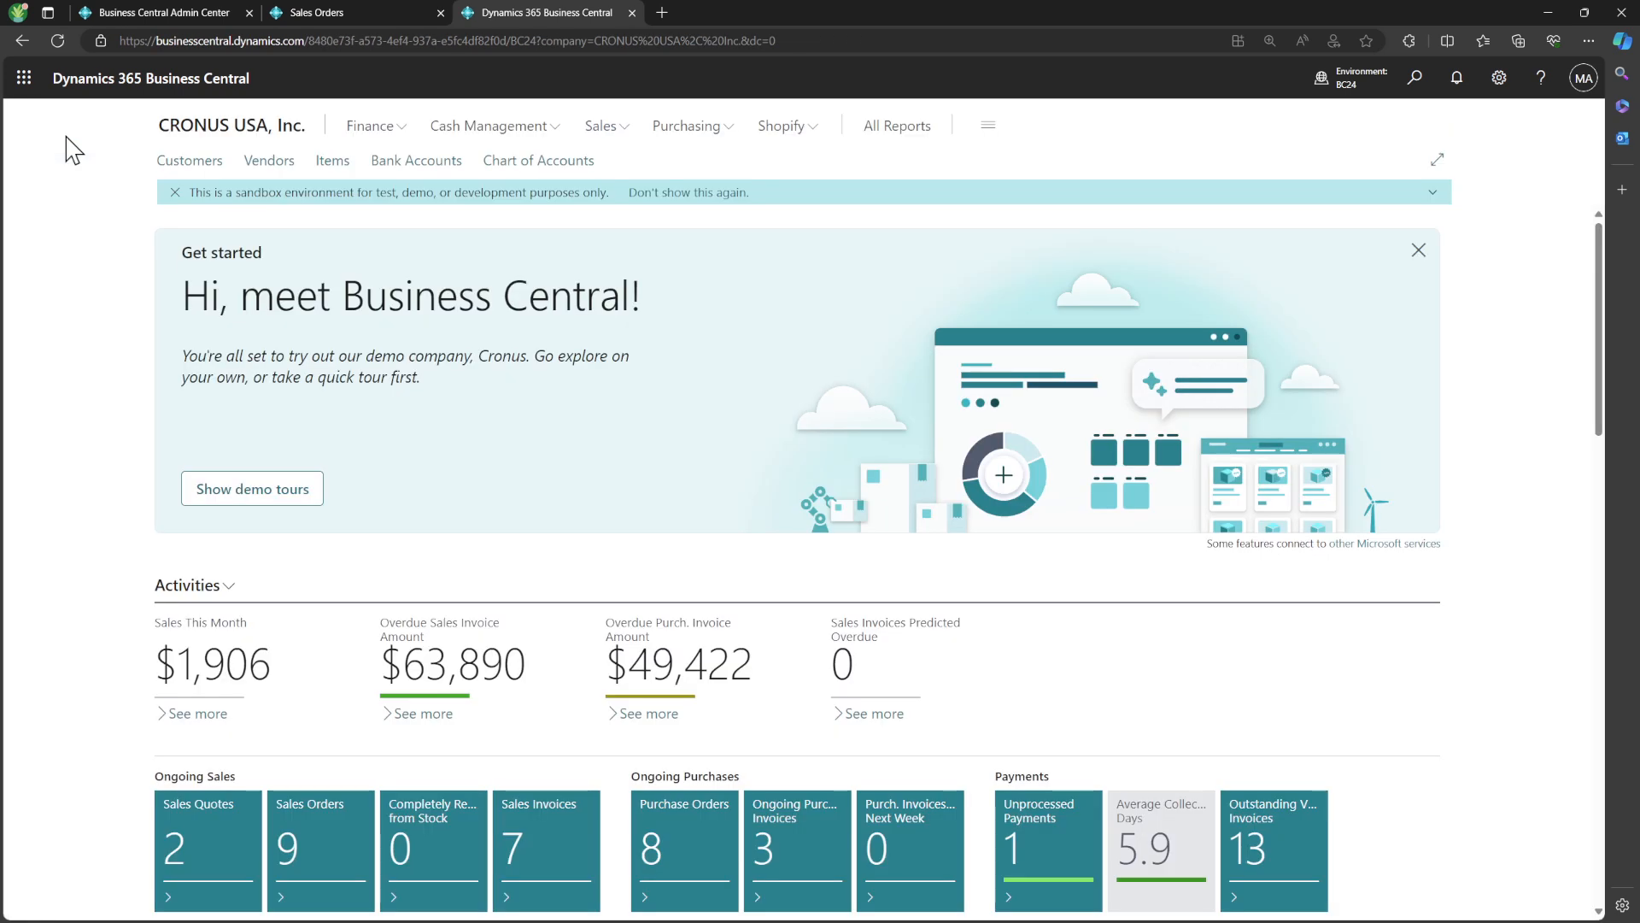
click(199, 166)
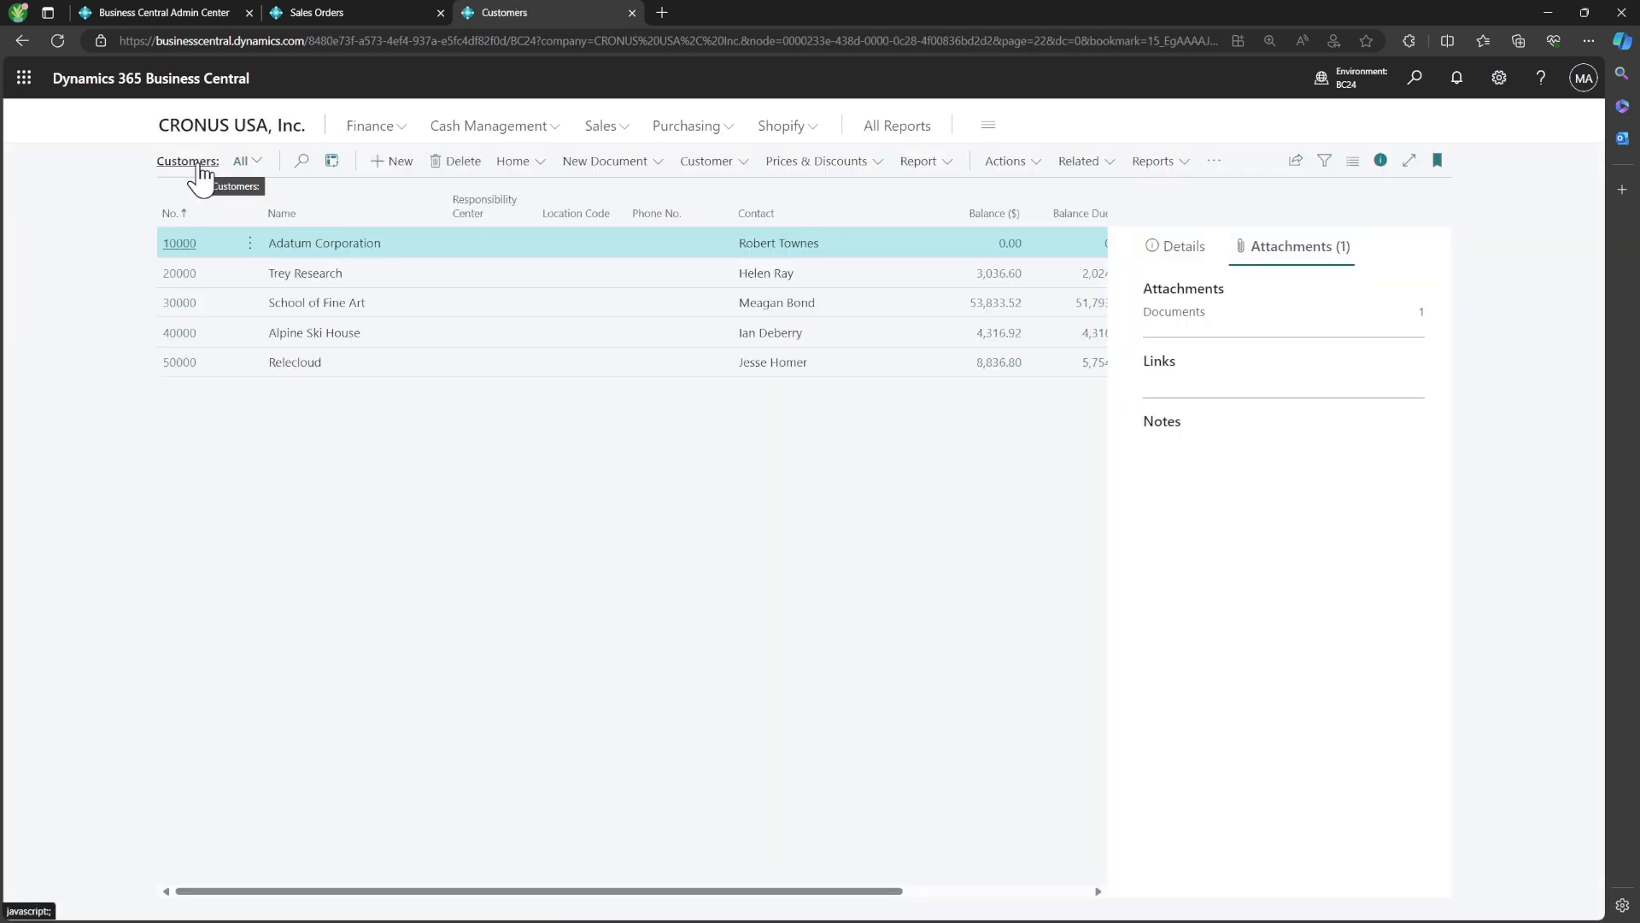
click(180, 243)
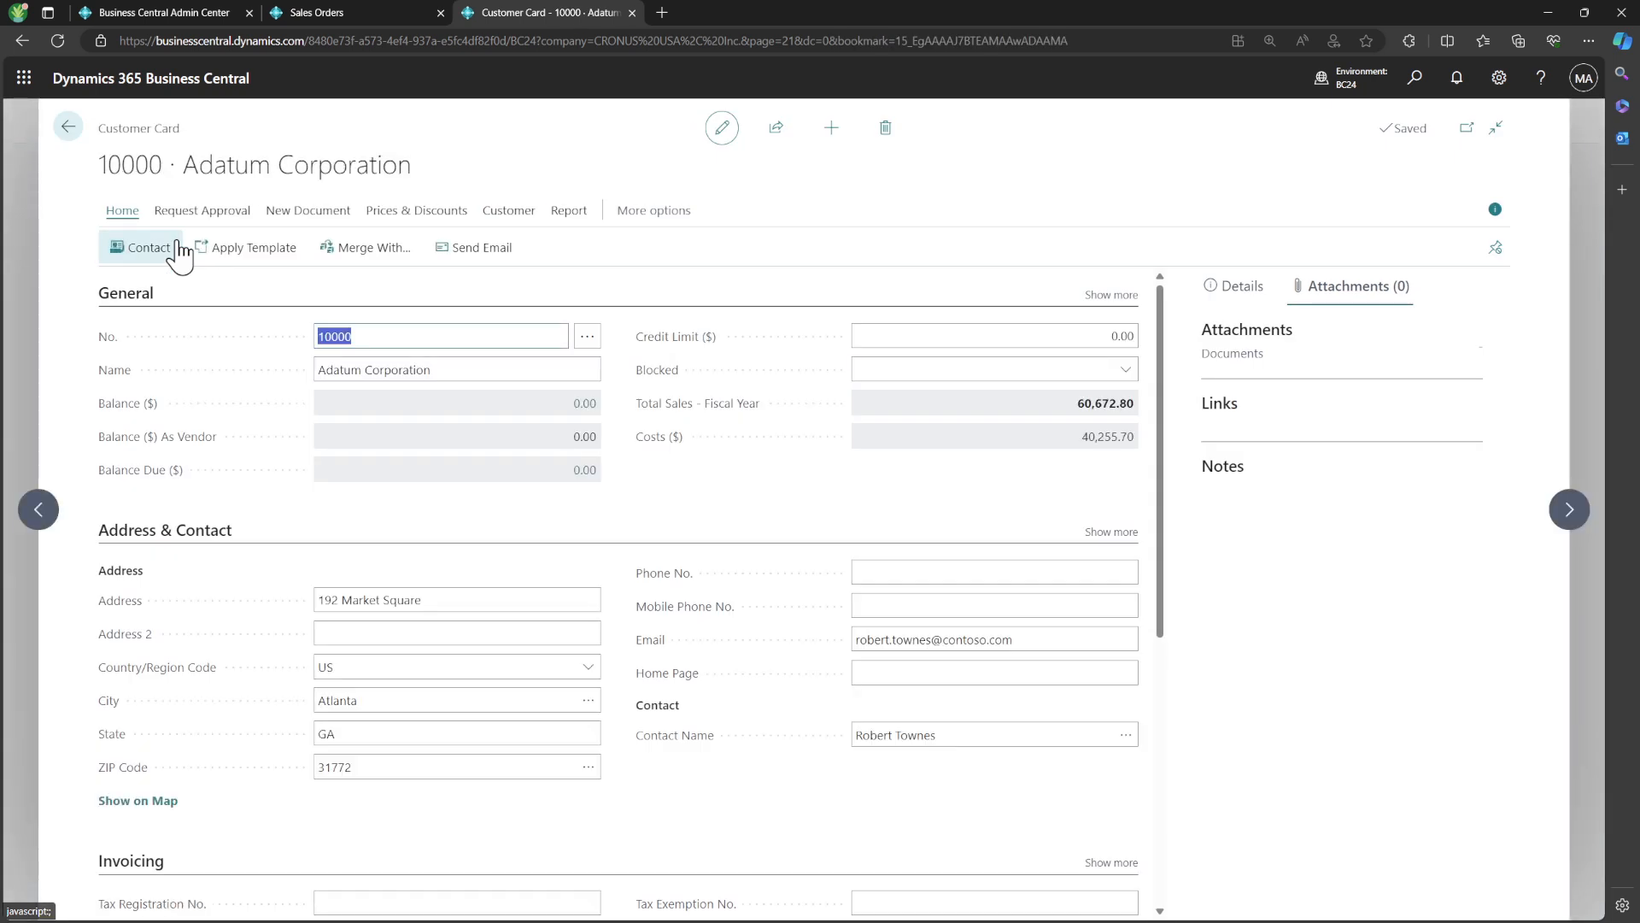
click(1481, 355)
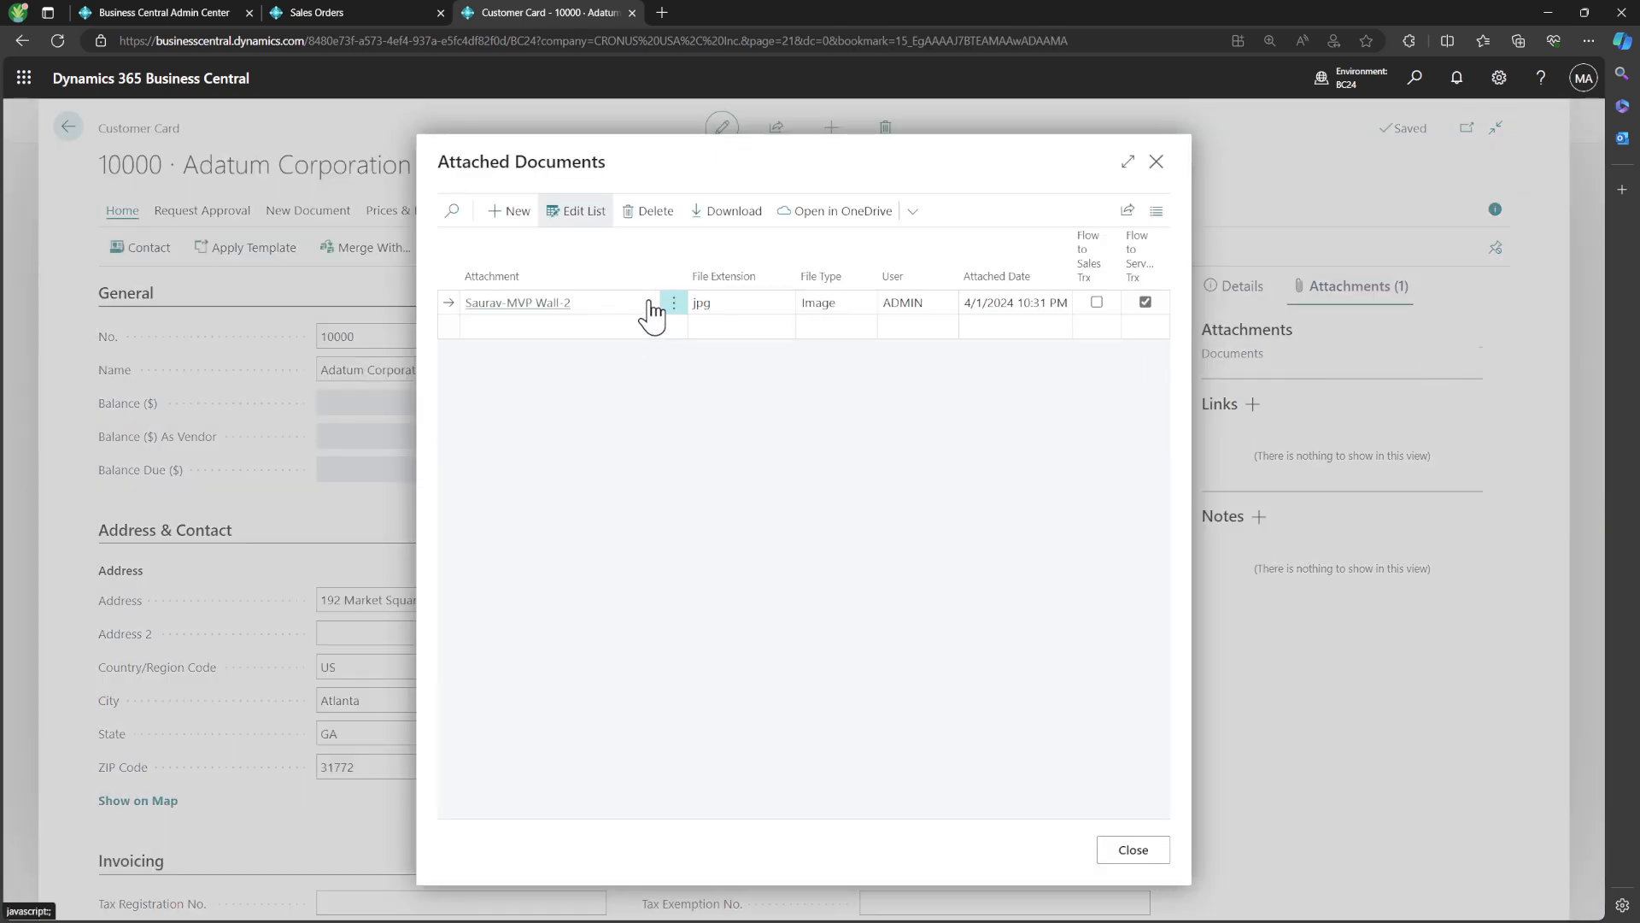
click(641, 213)
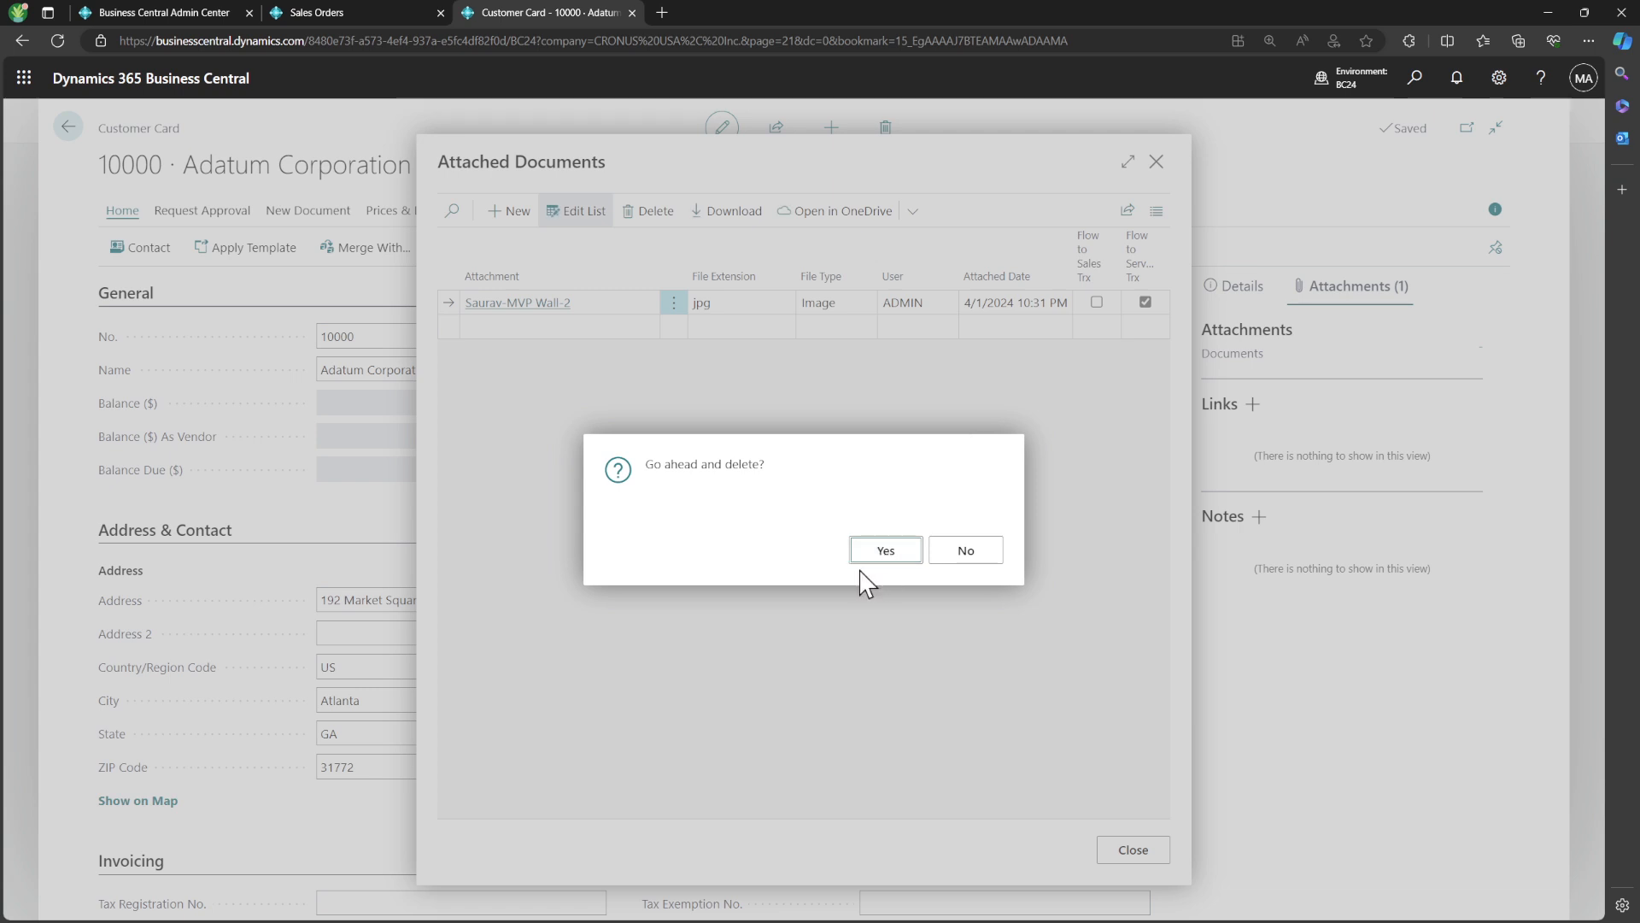
click(880, 552)
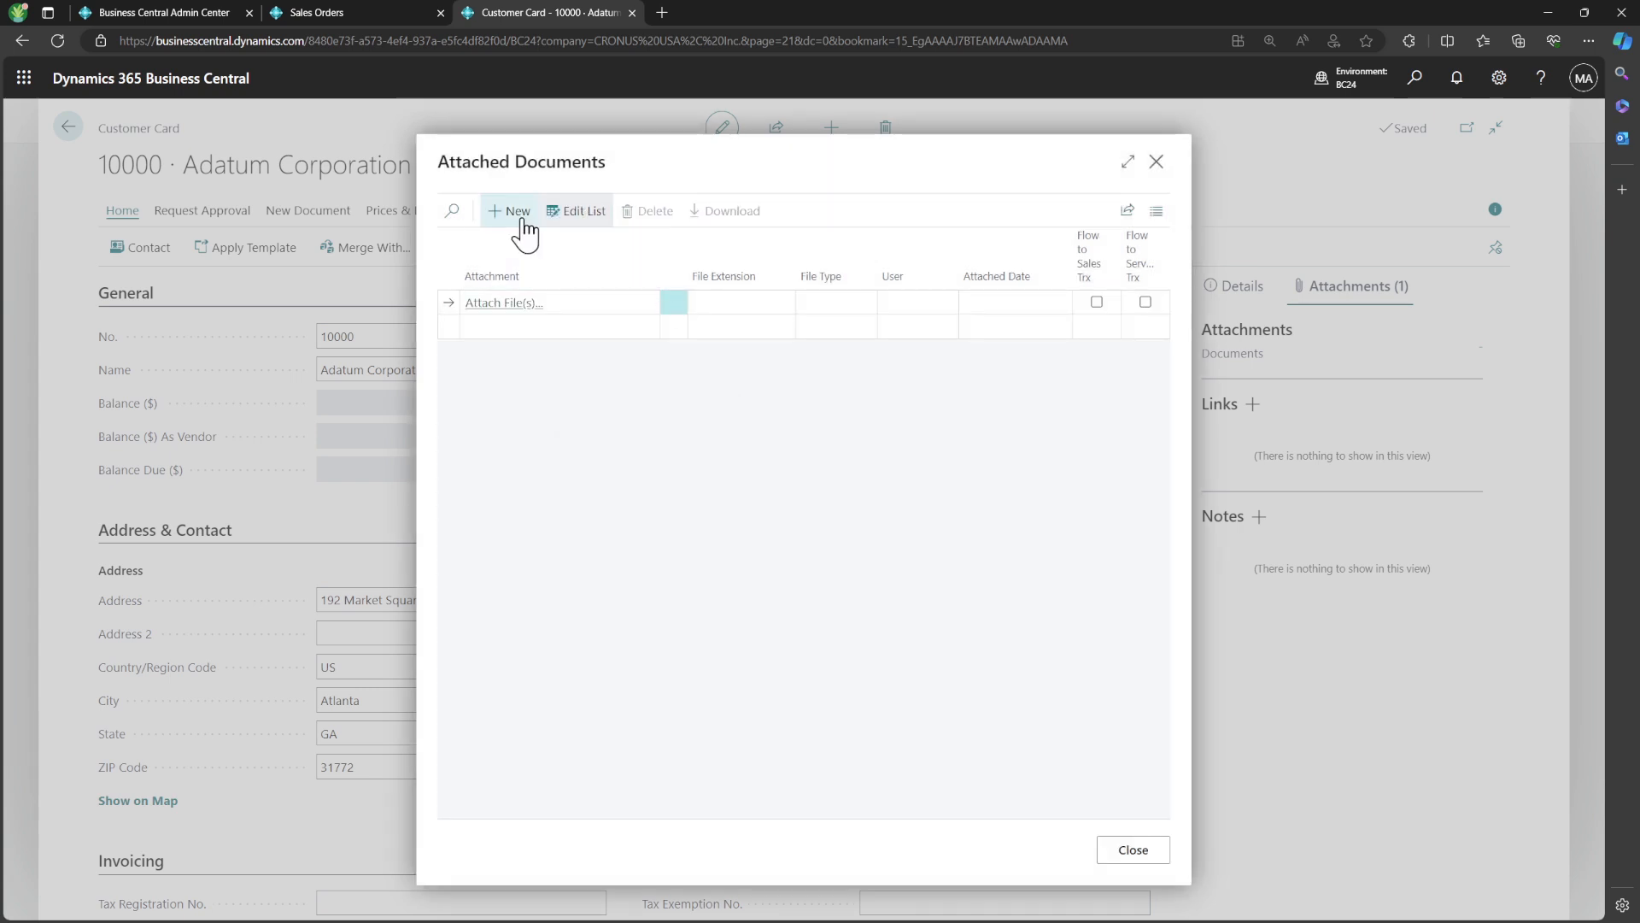
Attach the Service Docs JPG image to the Adatum Corporation customer's documents
click(516, 302)
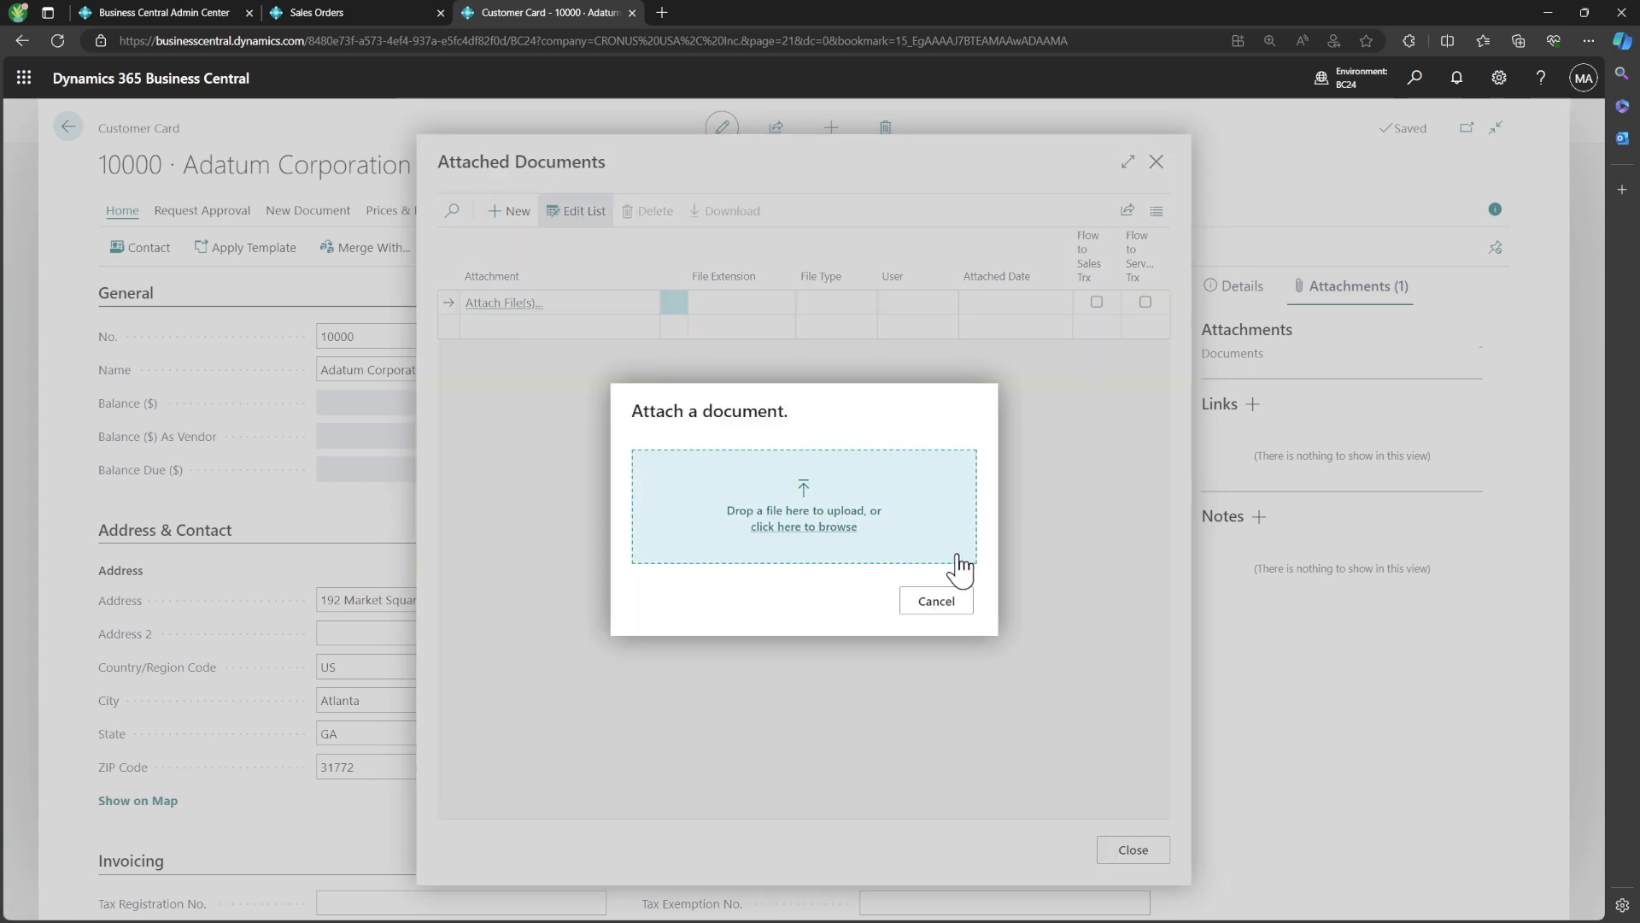
click(825, 526)
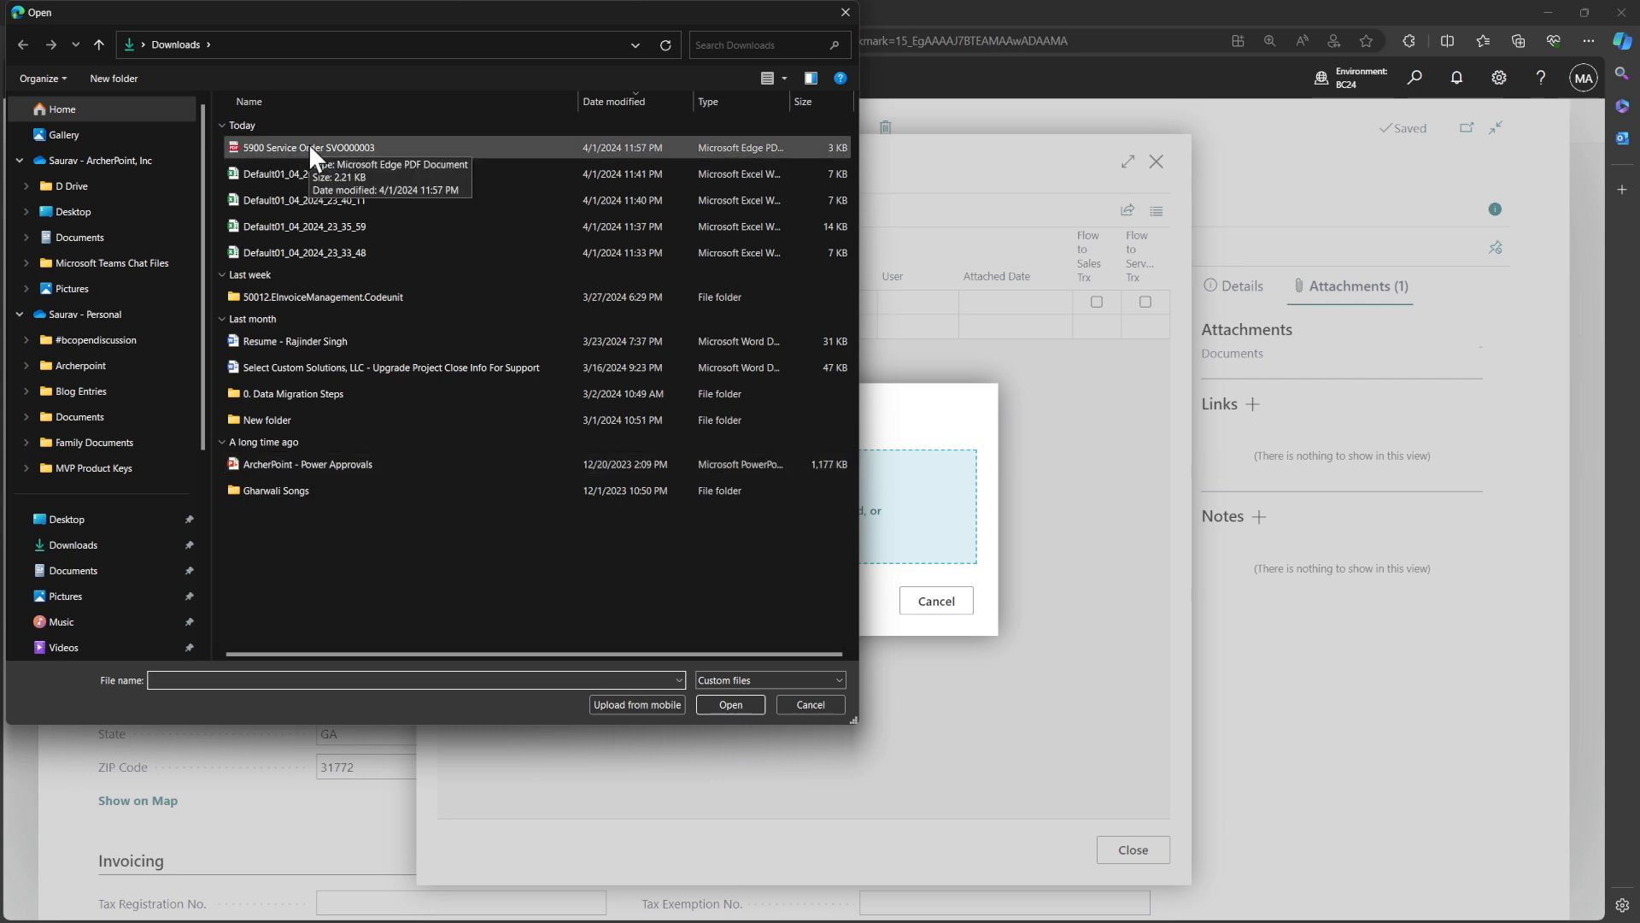
key(Escape)
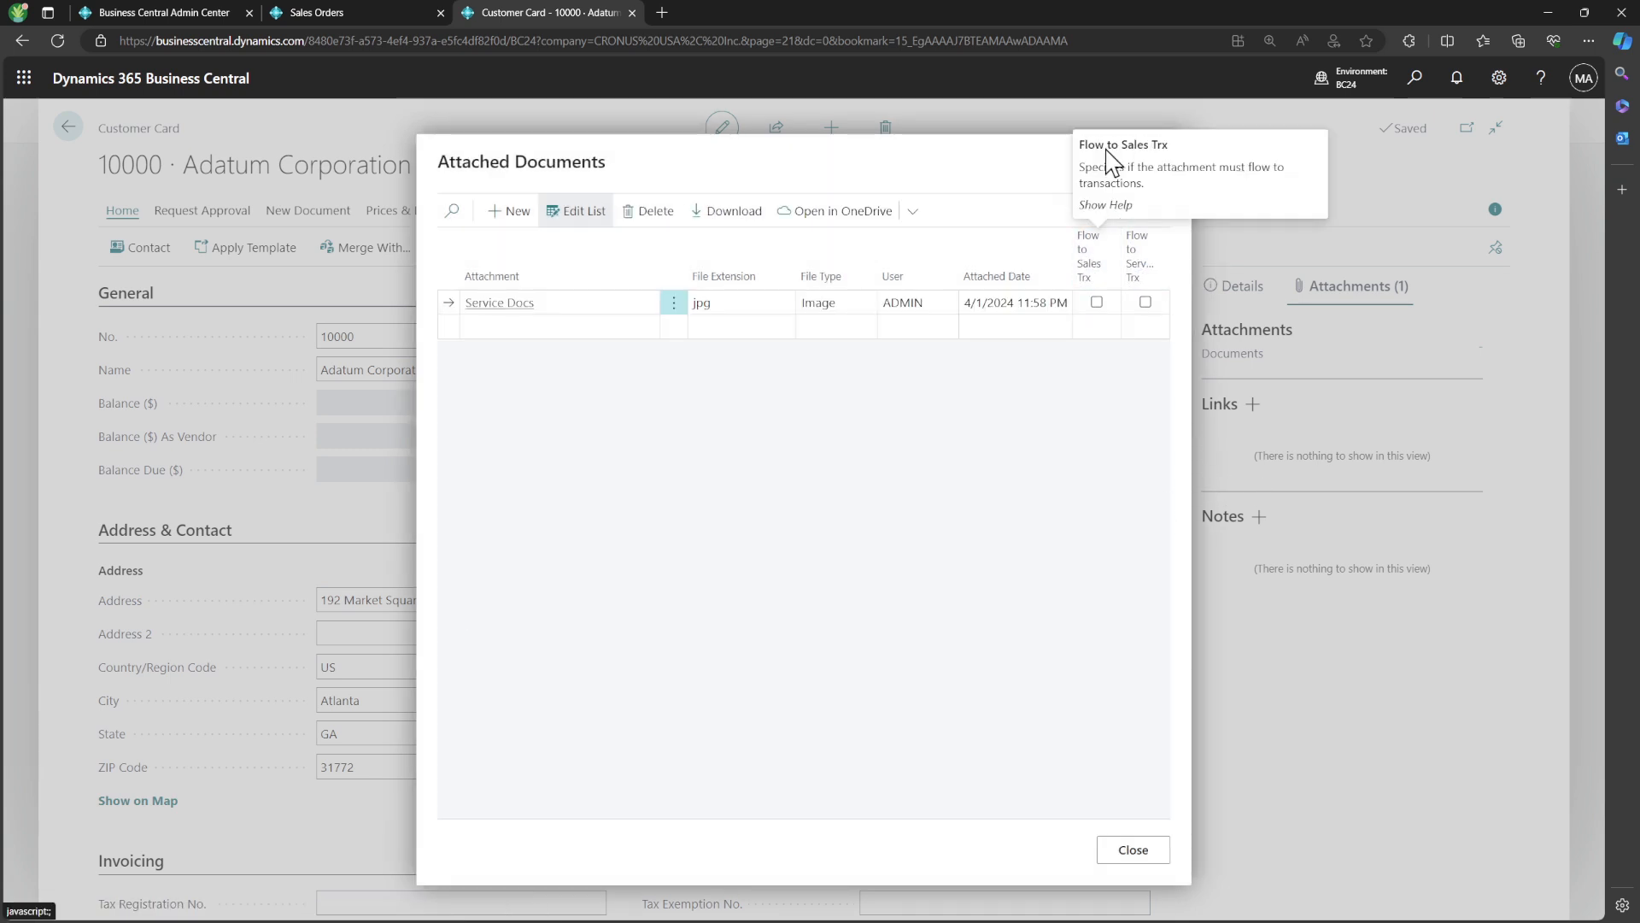
Enable Flow to Service Trx for the Service Docs attachment and leave the customer card
triple_click(1108, 147)
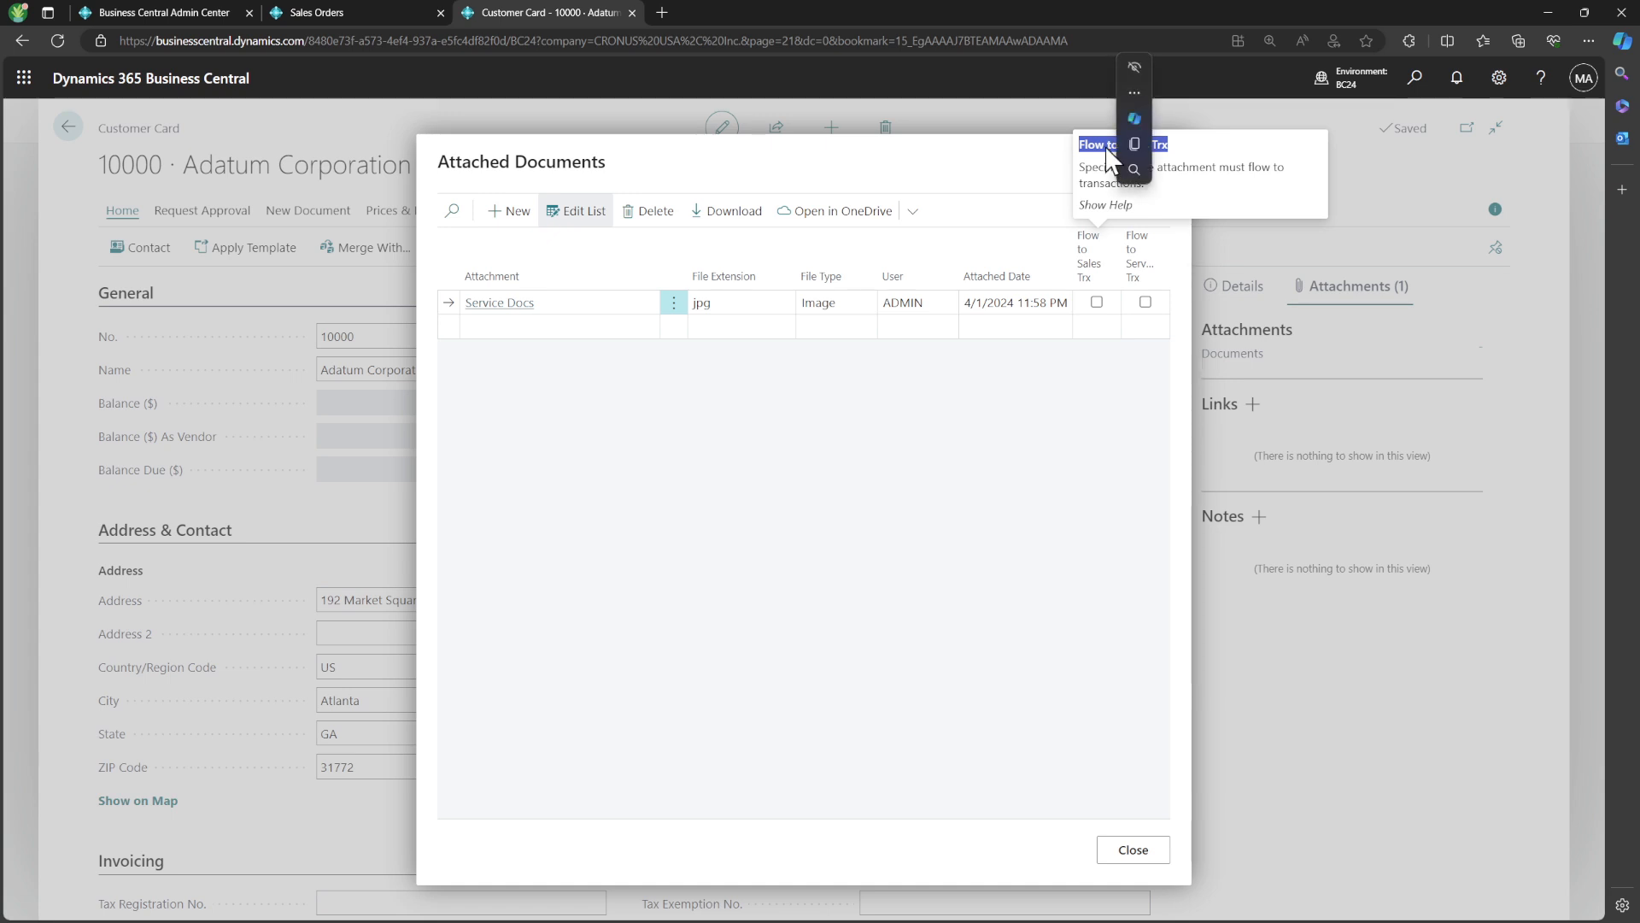
click(1145, 302)
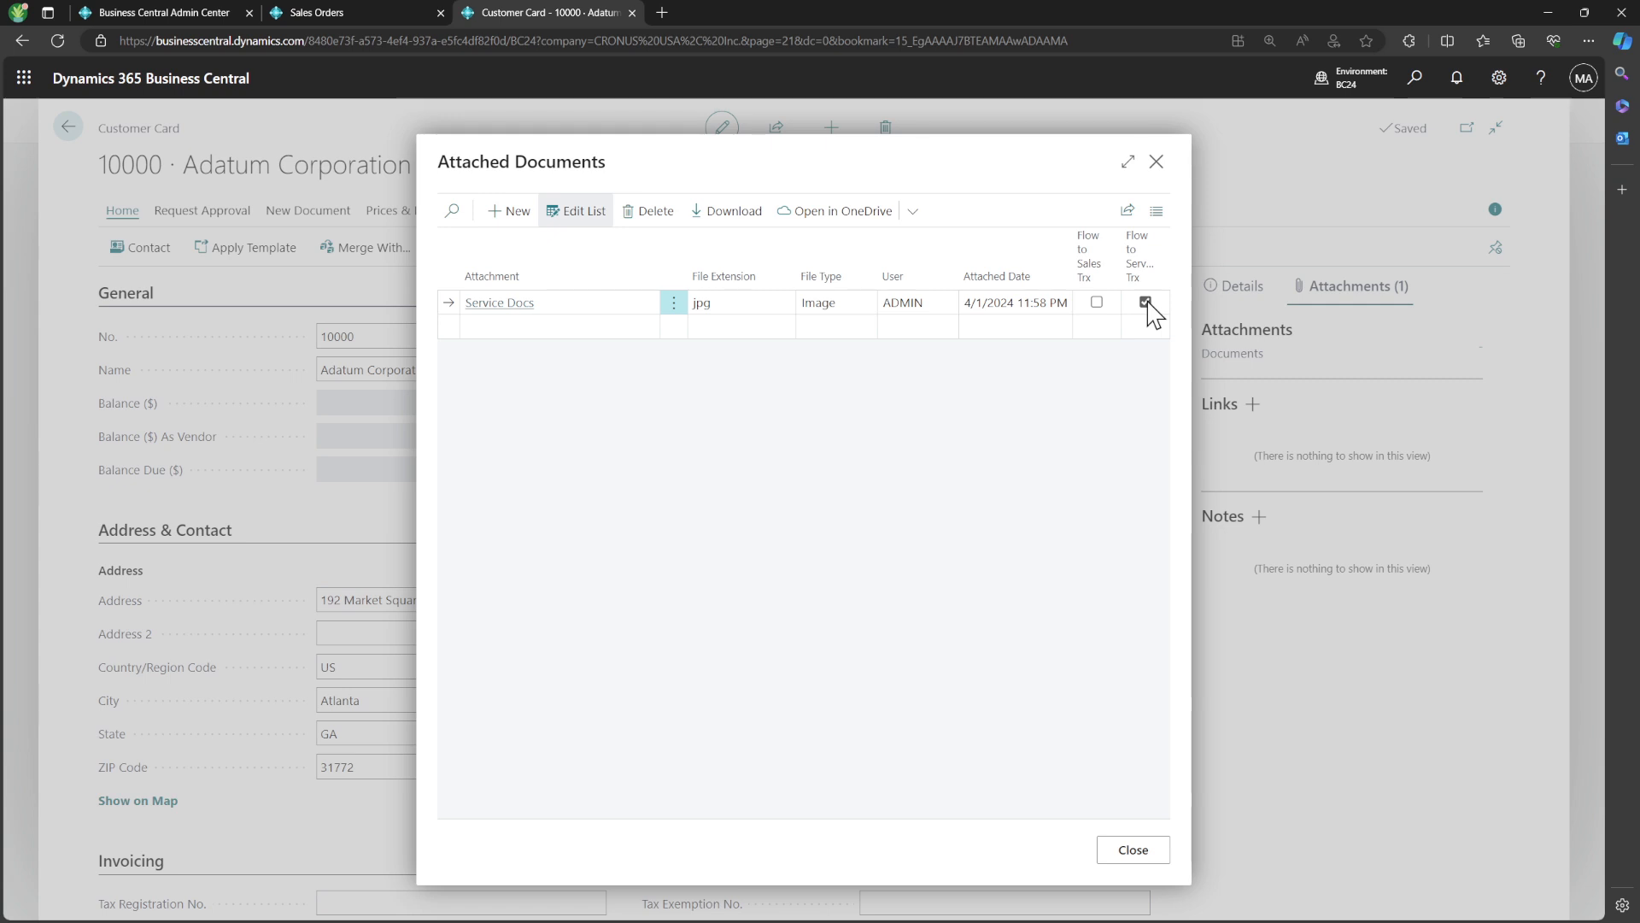
click(1132, 849)
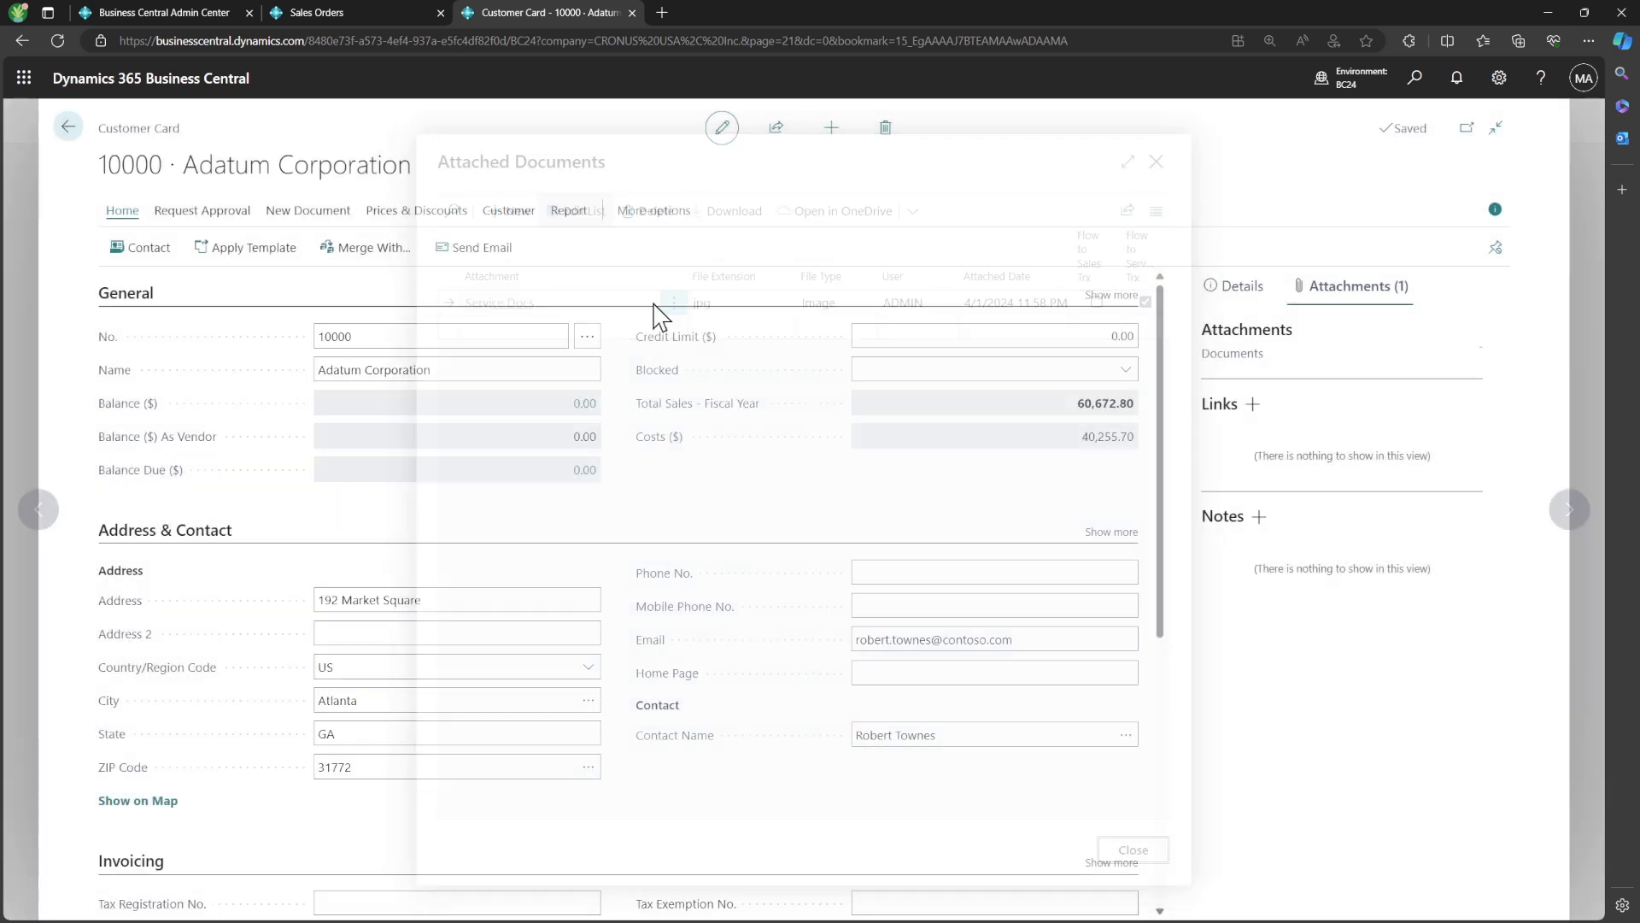
click(69, 128)
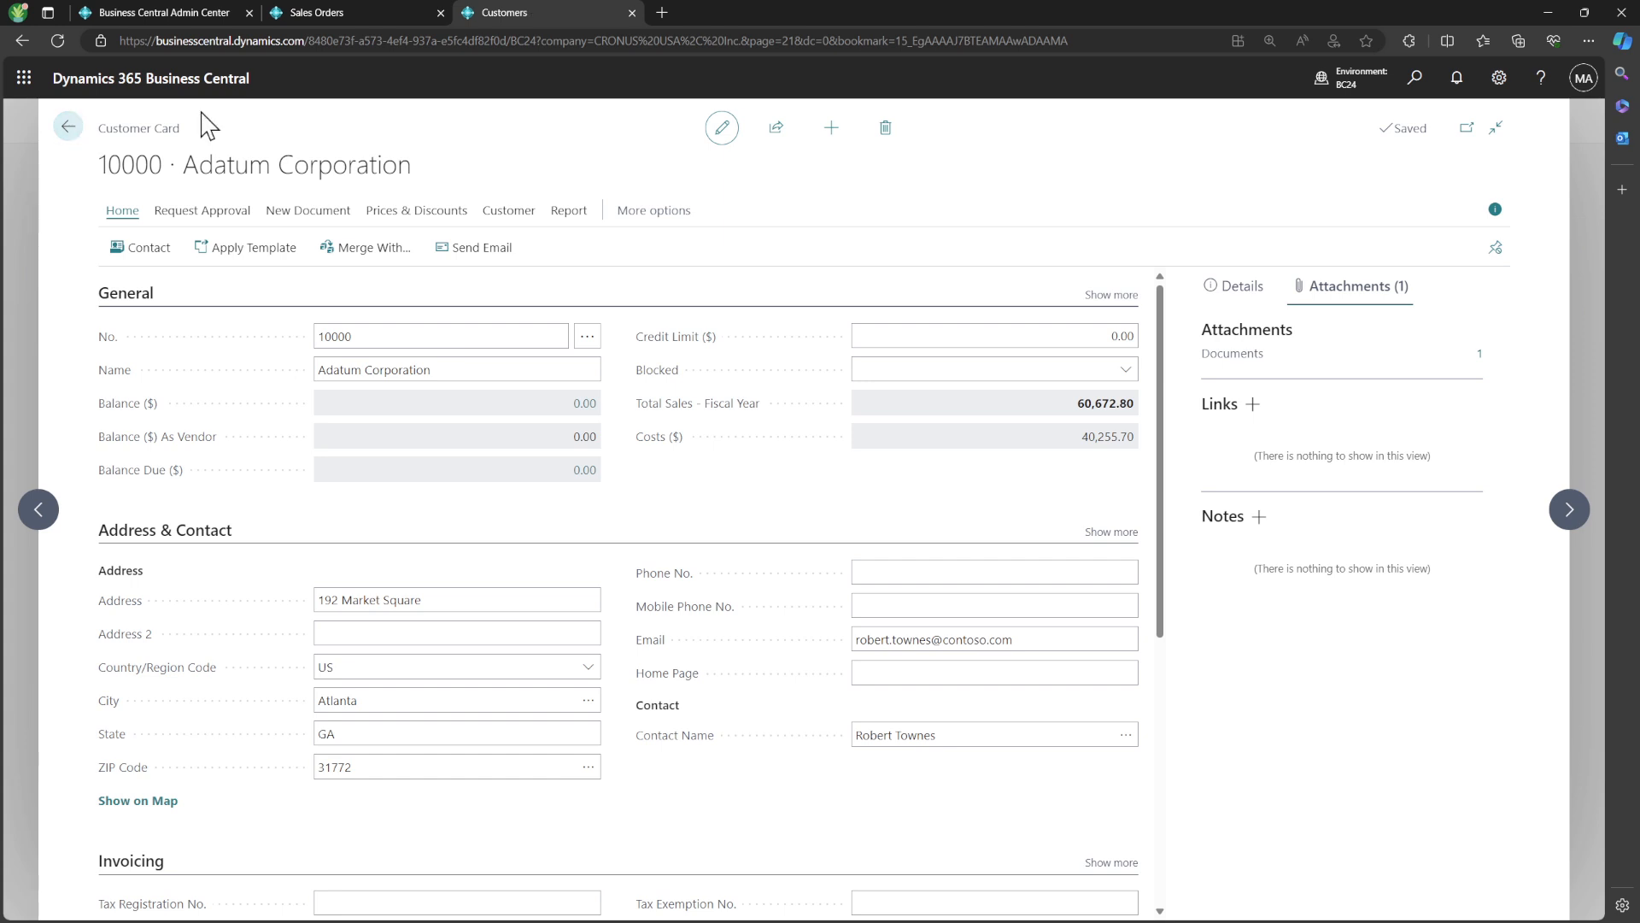
Search for the Service Items list page and open it
click(1415, 79)
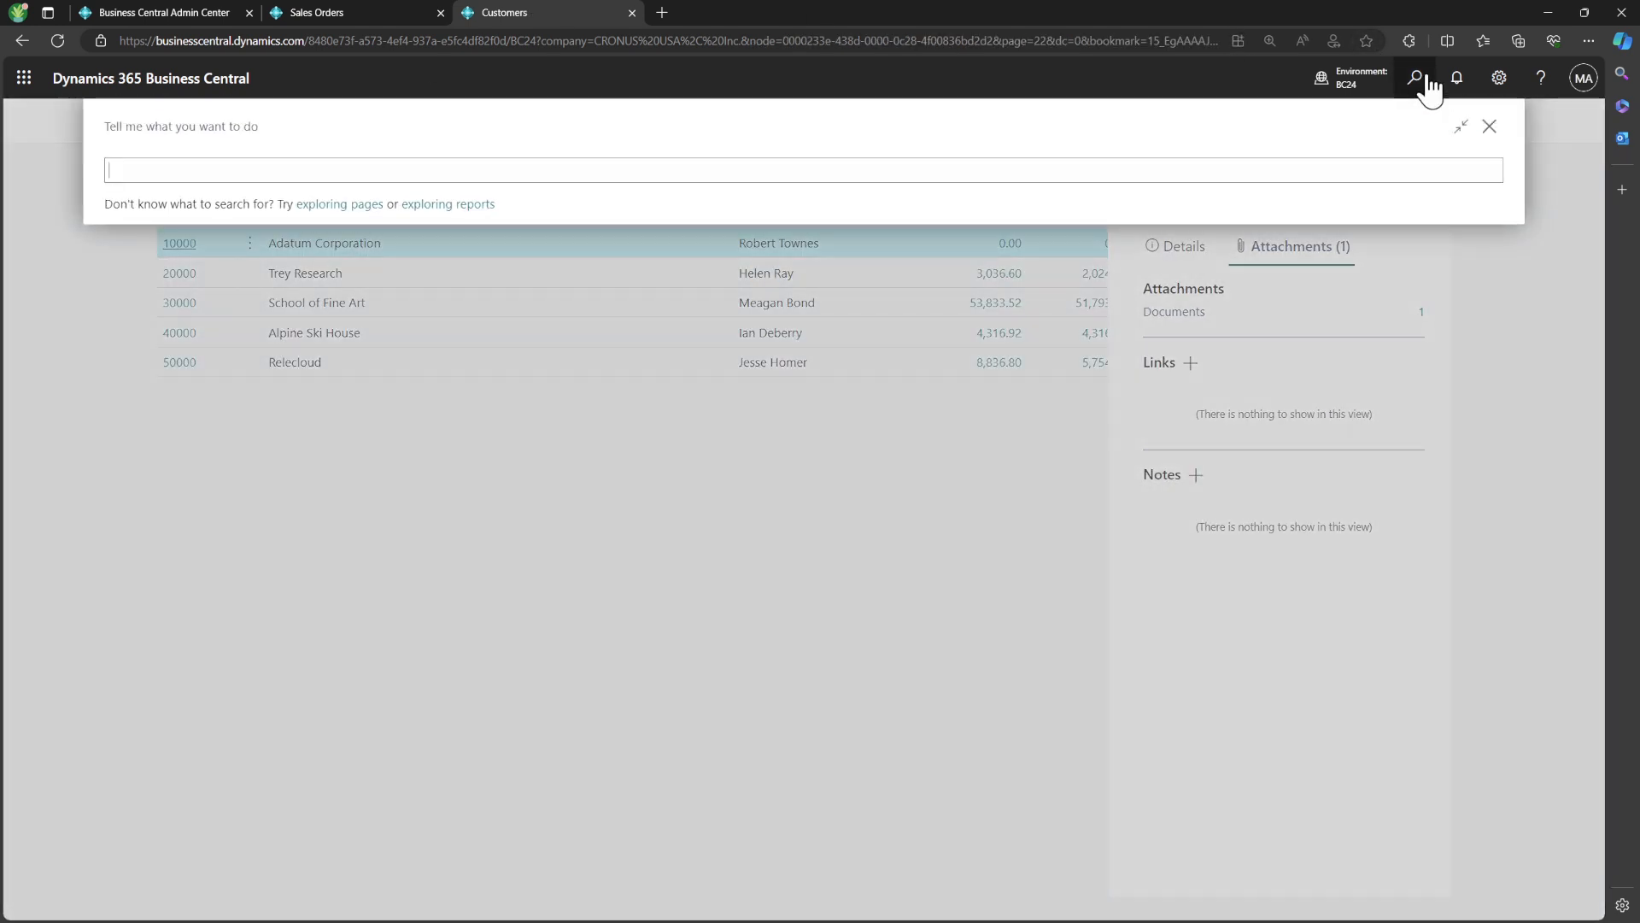
text(service it)
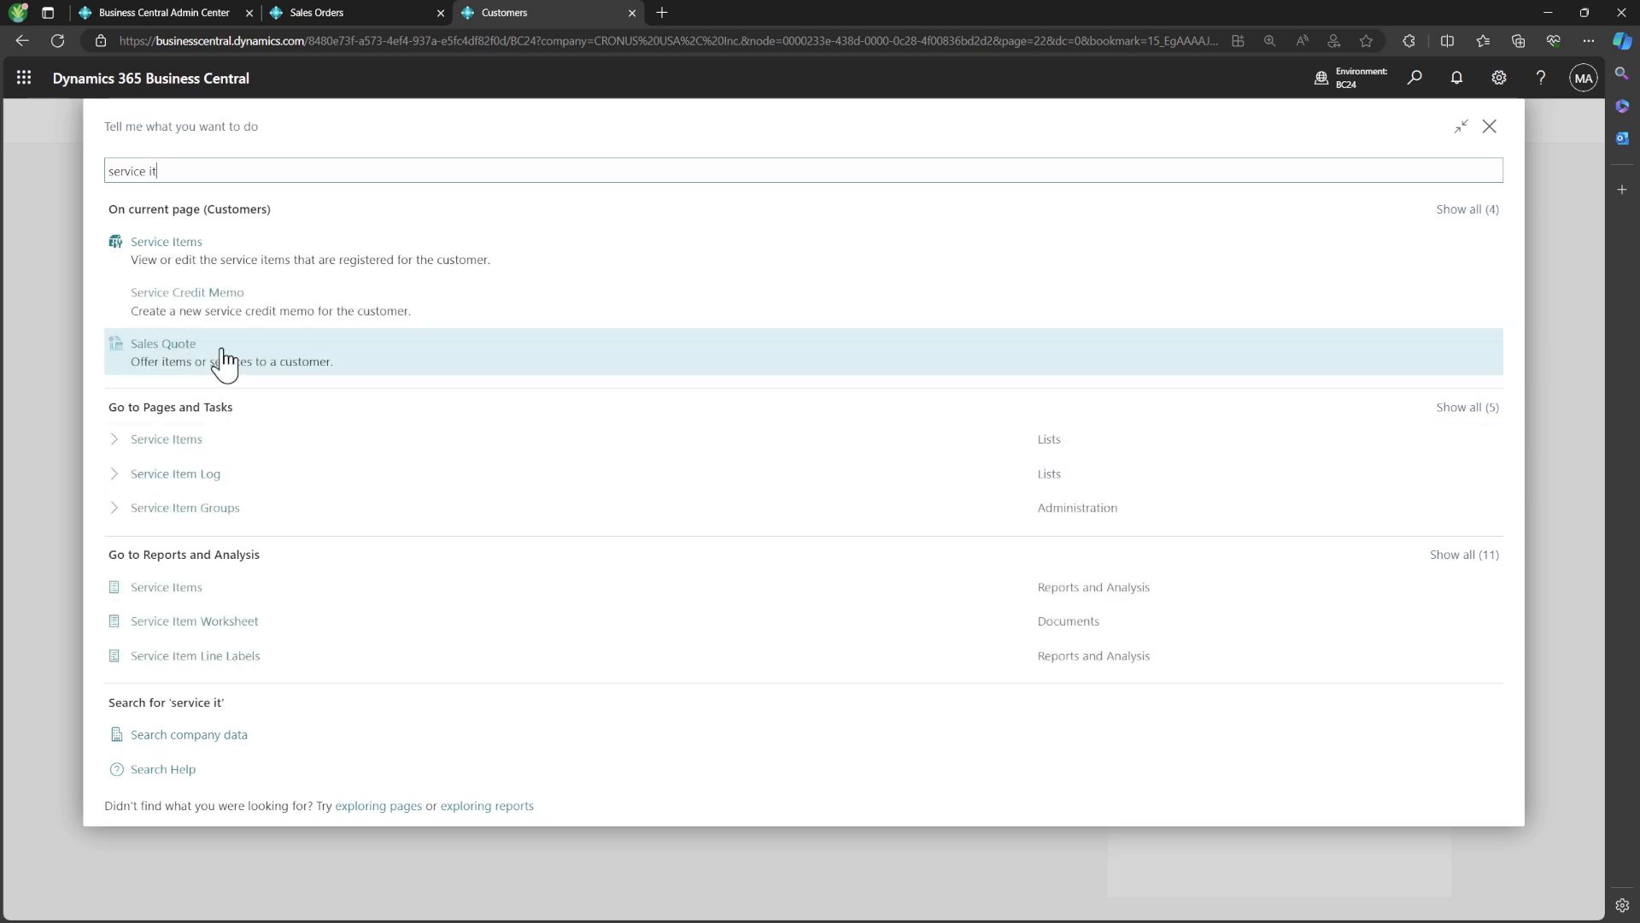
click(204, 443)
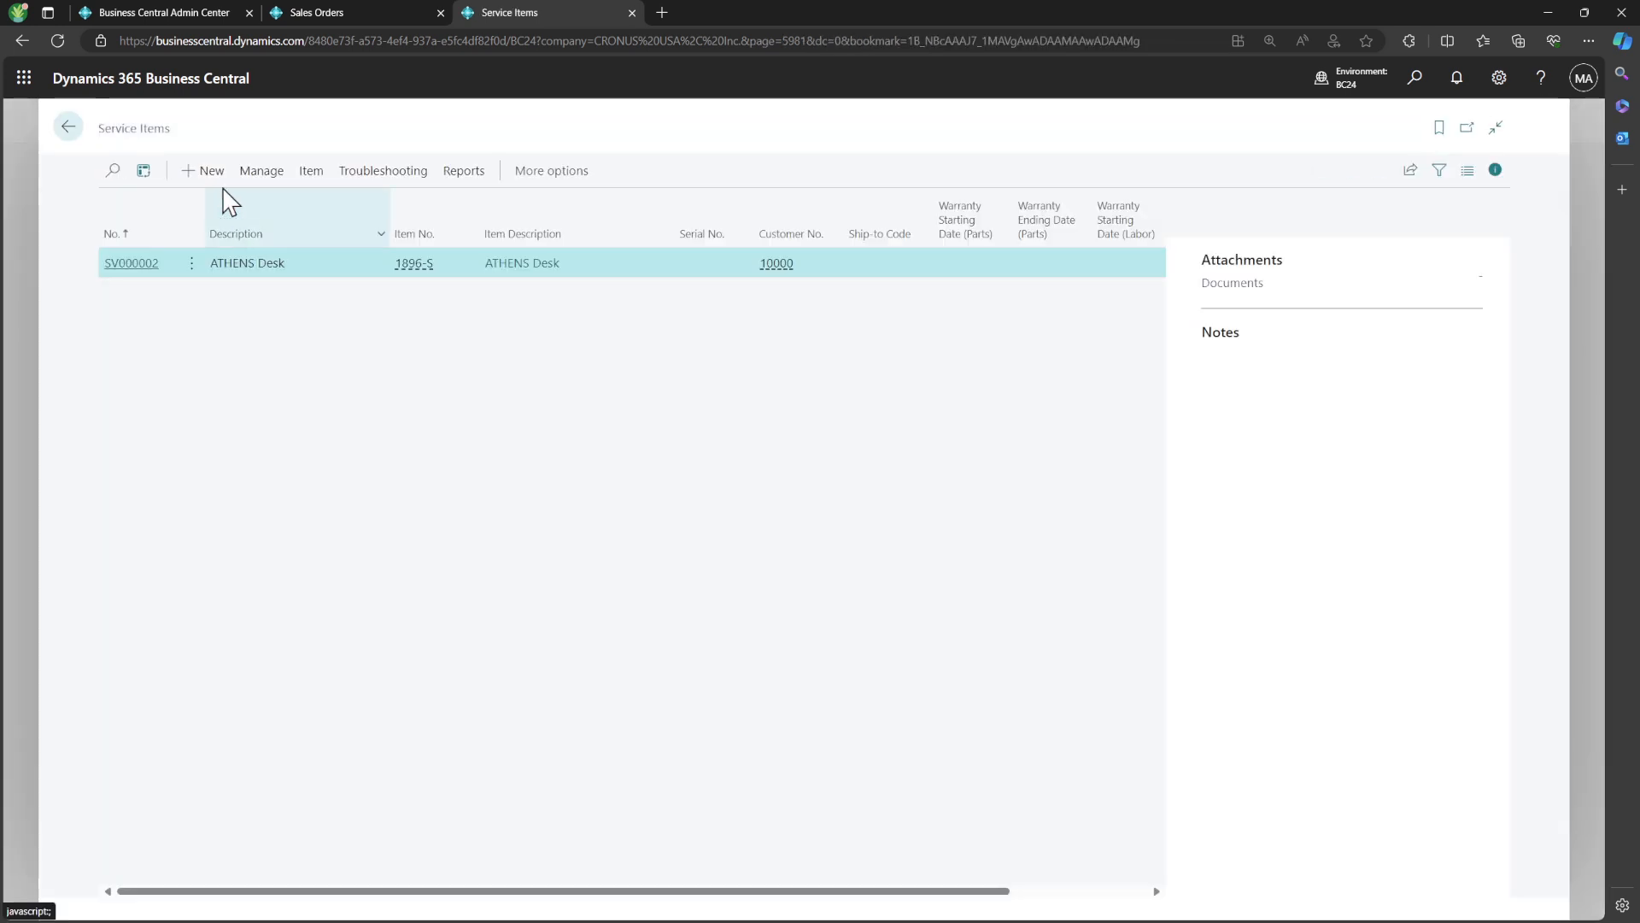
Create a new service item for item 1896-S, ATHENS Desk
click(211, 171)
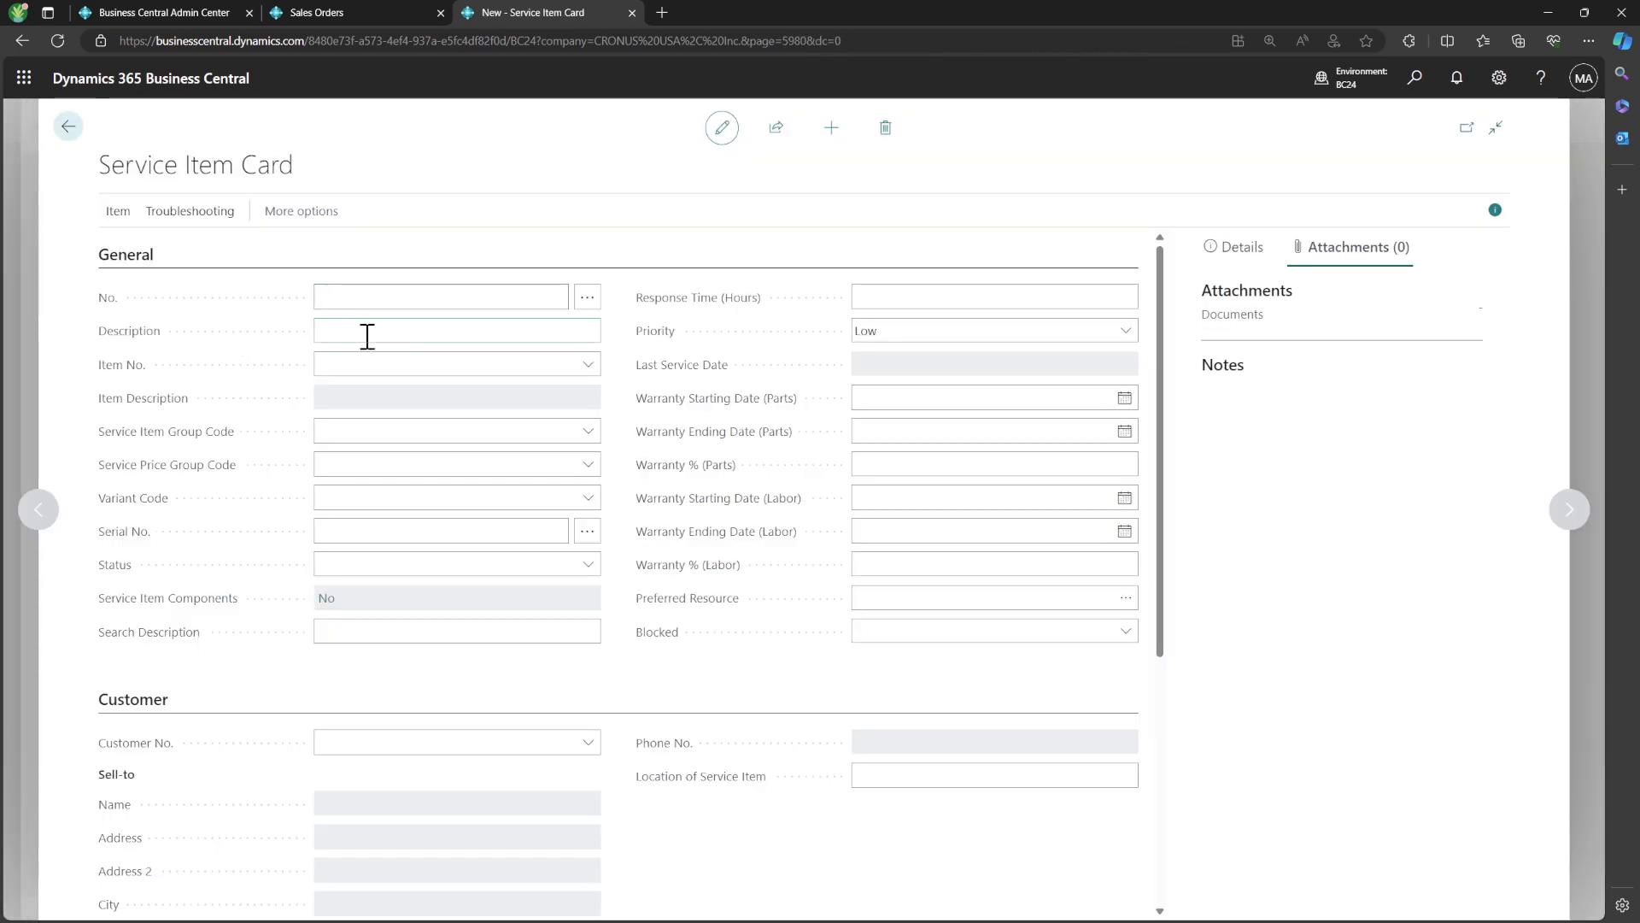
click(586, 367)
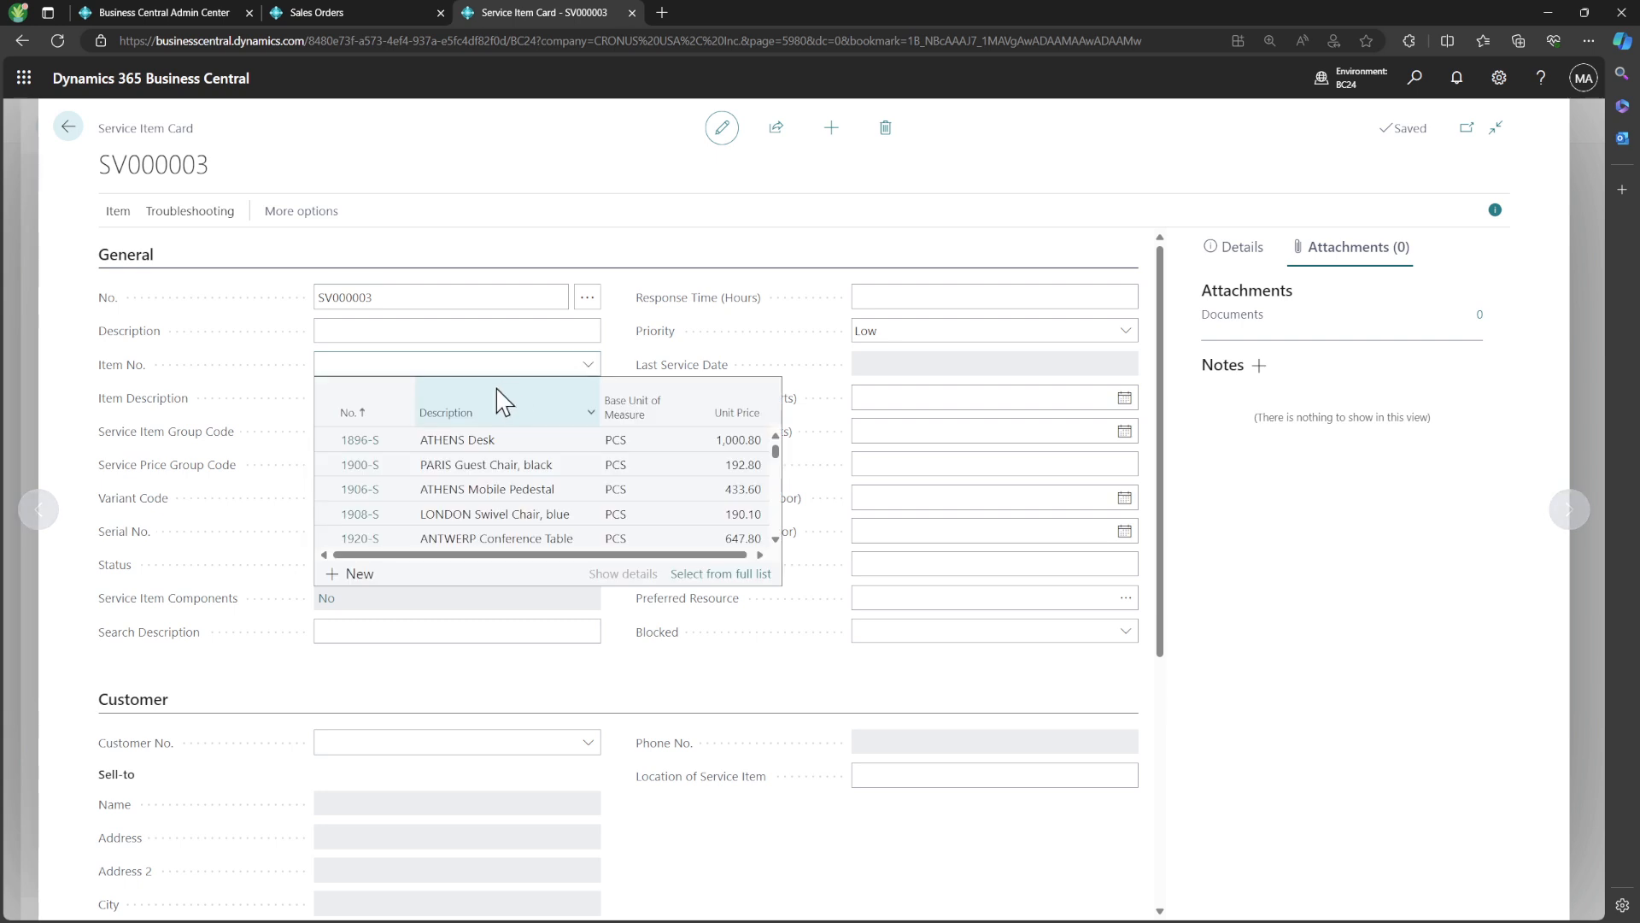
click(417, 439)
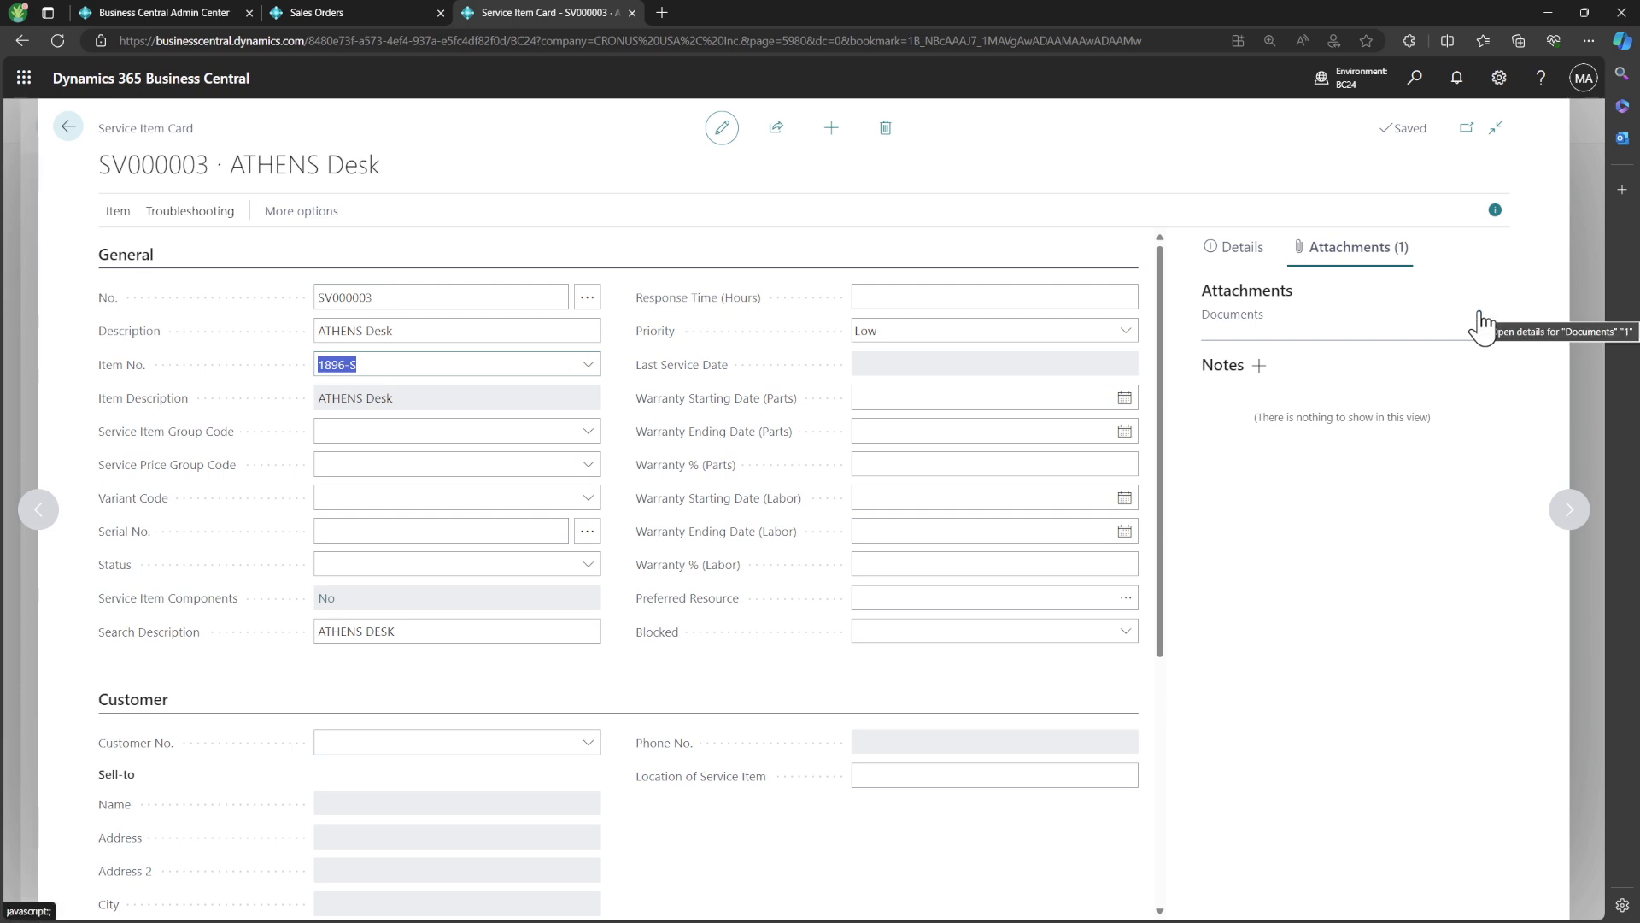
Open the item card of the ATHENS Desk from the service item and bring up its attached documents
click(588, 368)
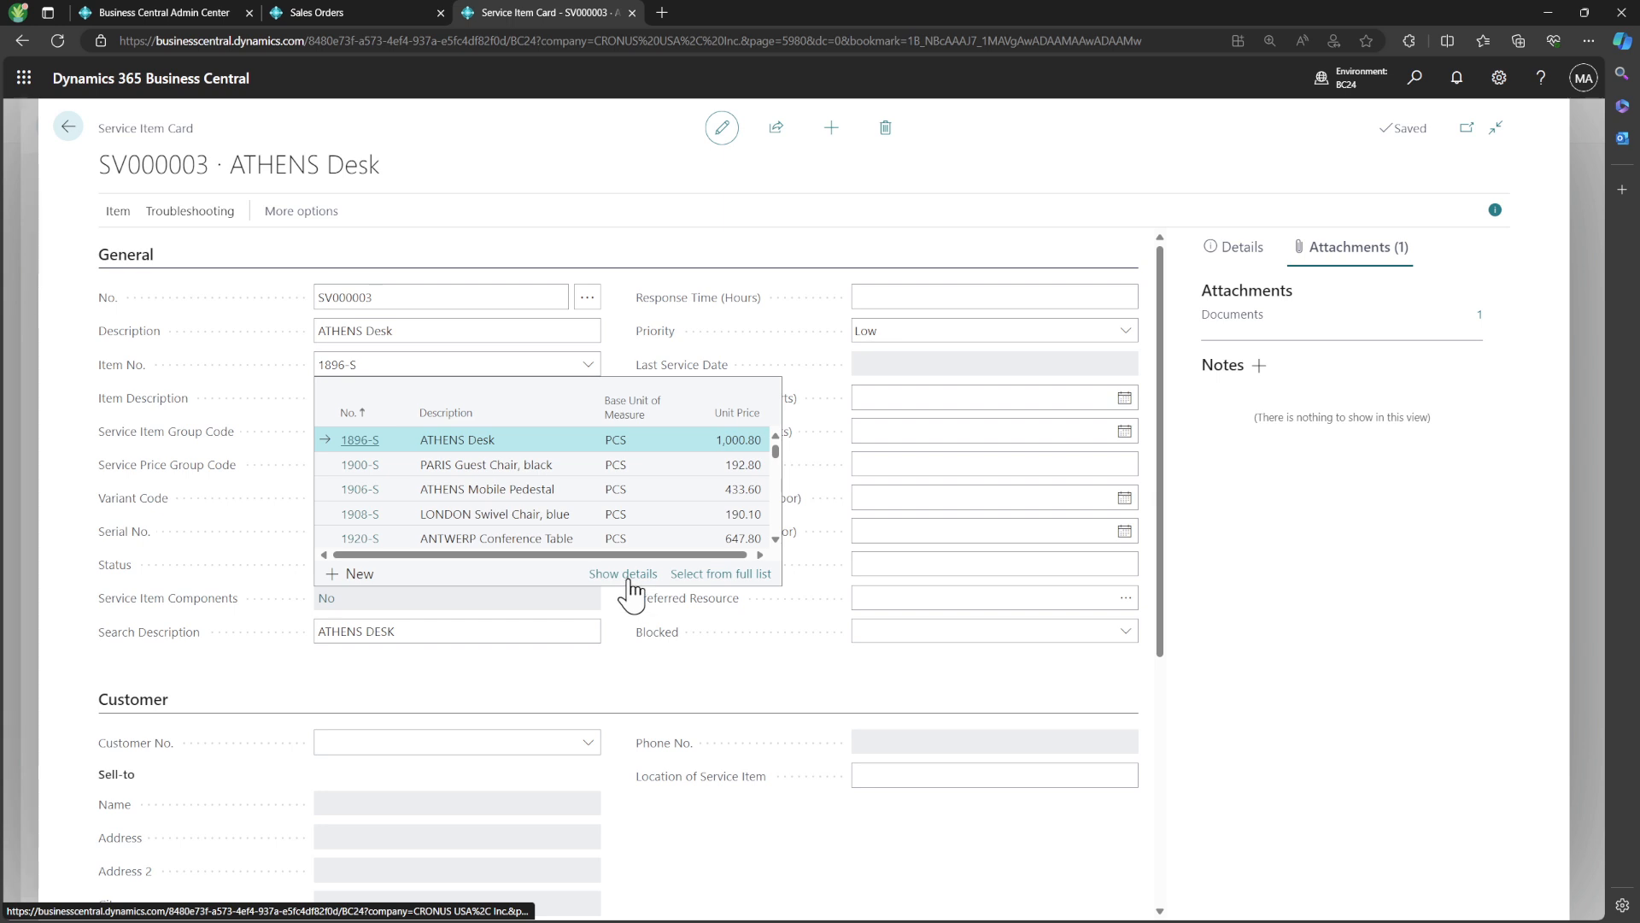
click(629, 579)
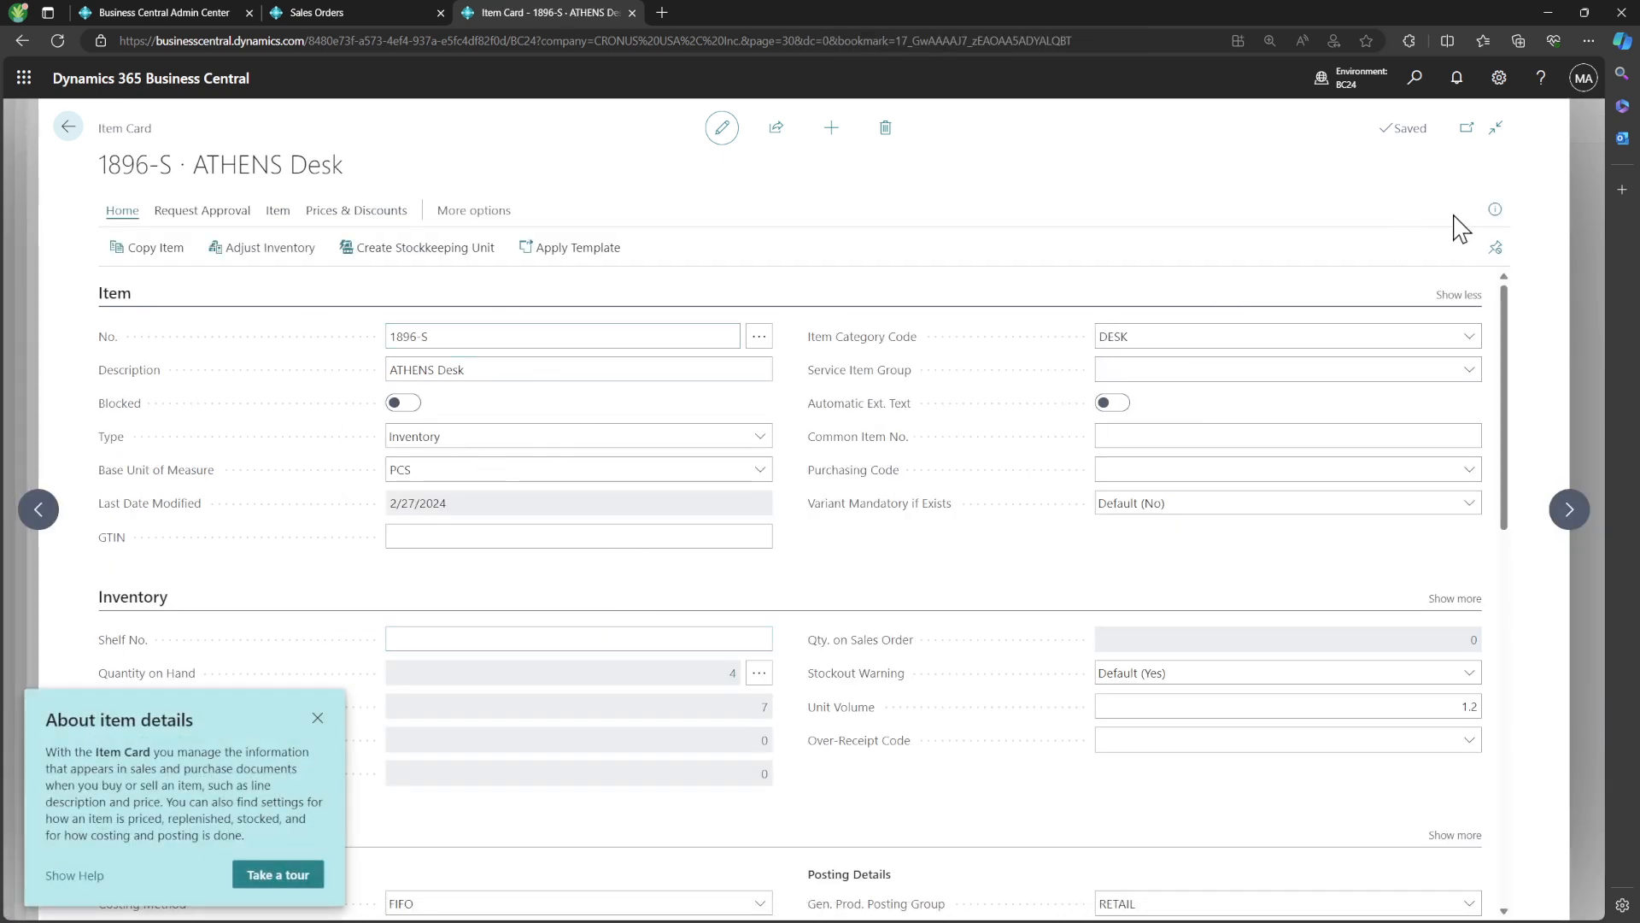
click(1495, 210)
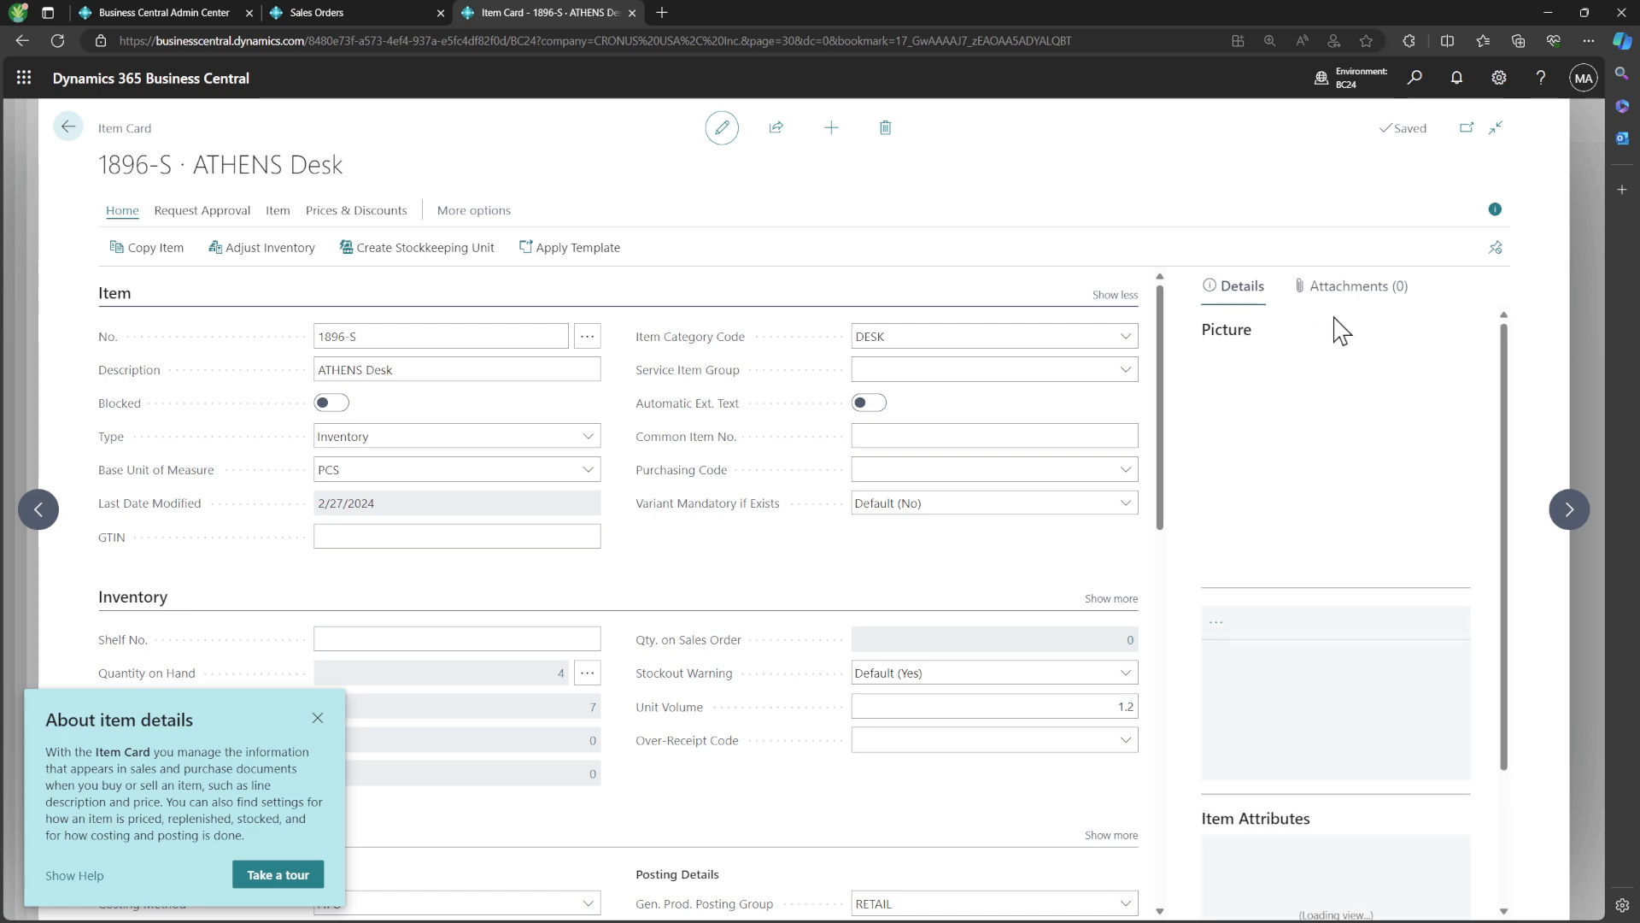
click(1334, 293)
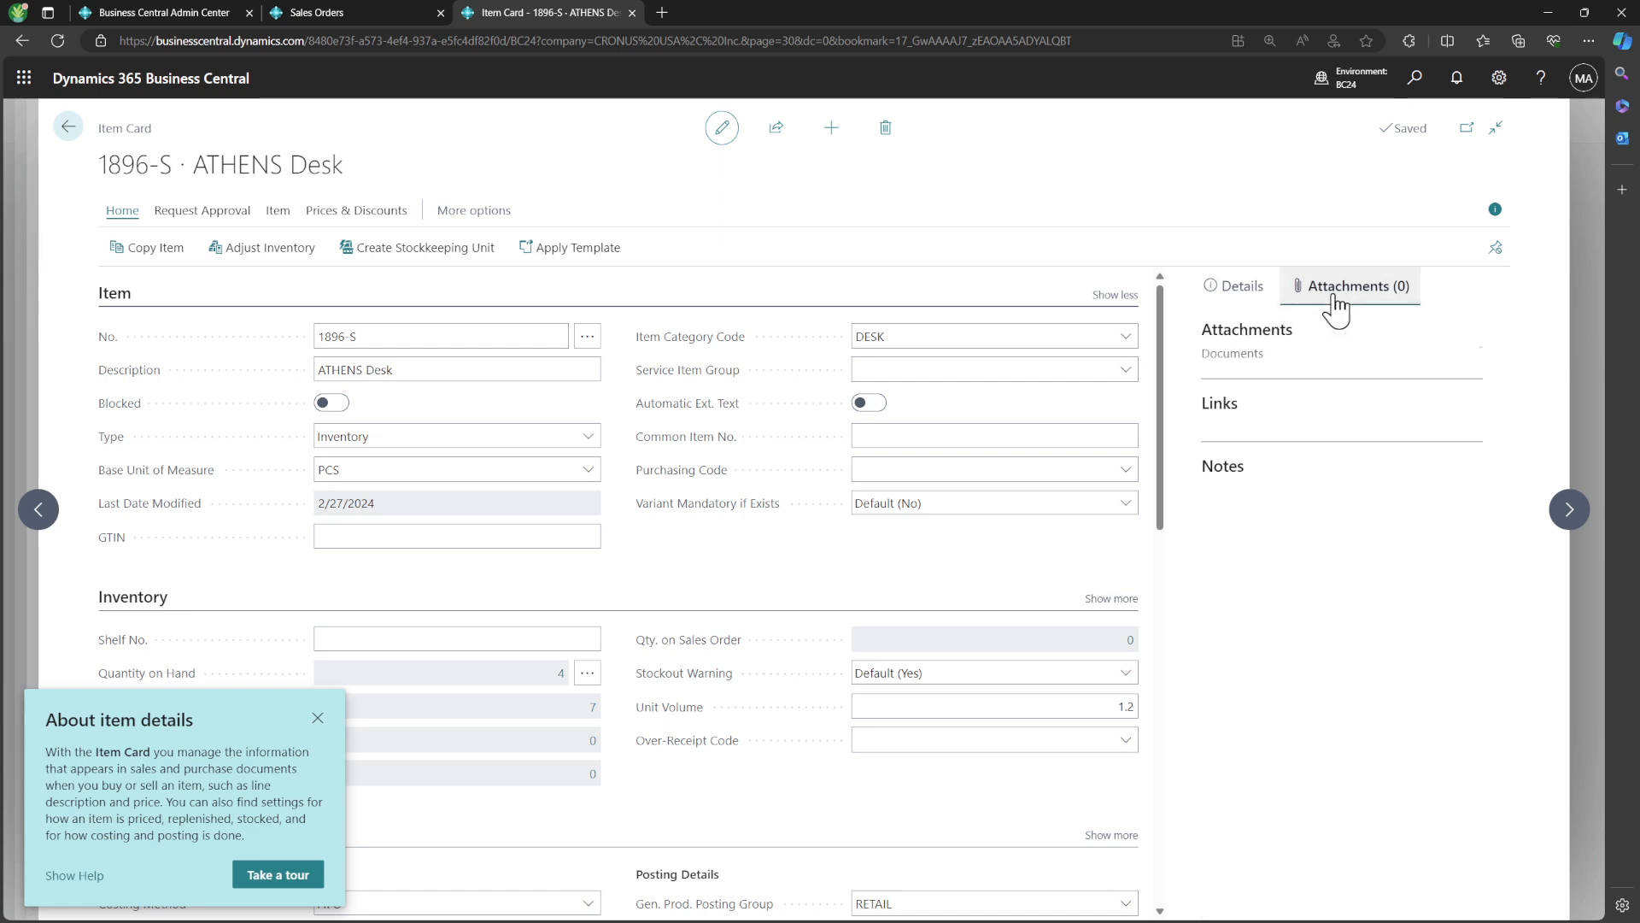
click(1482, 354)
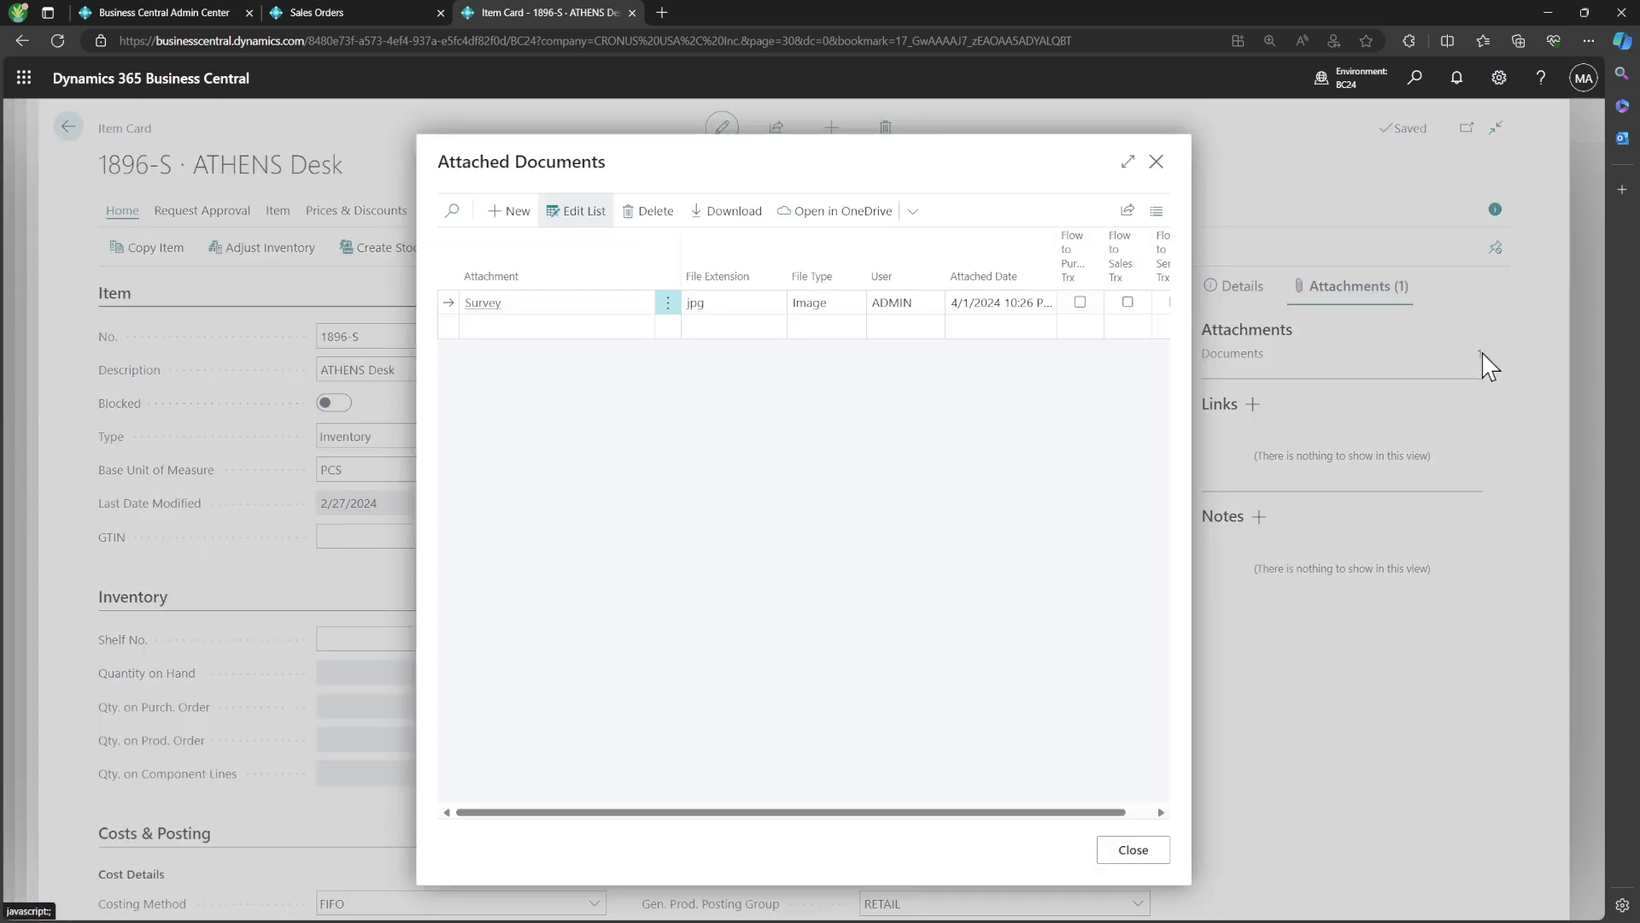
Enable Flow to Service Trx for the item's Survey attachment and return to the service item card
click(1160, 812)
click(1070, 302)
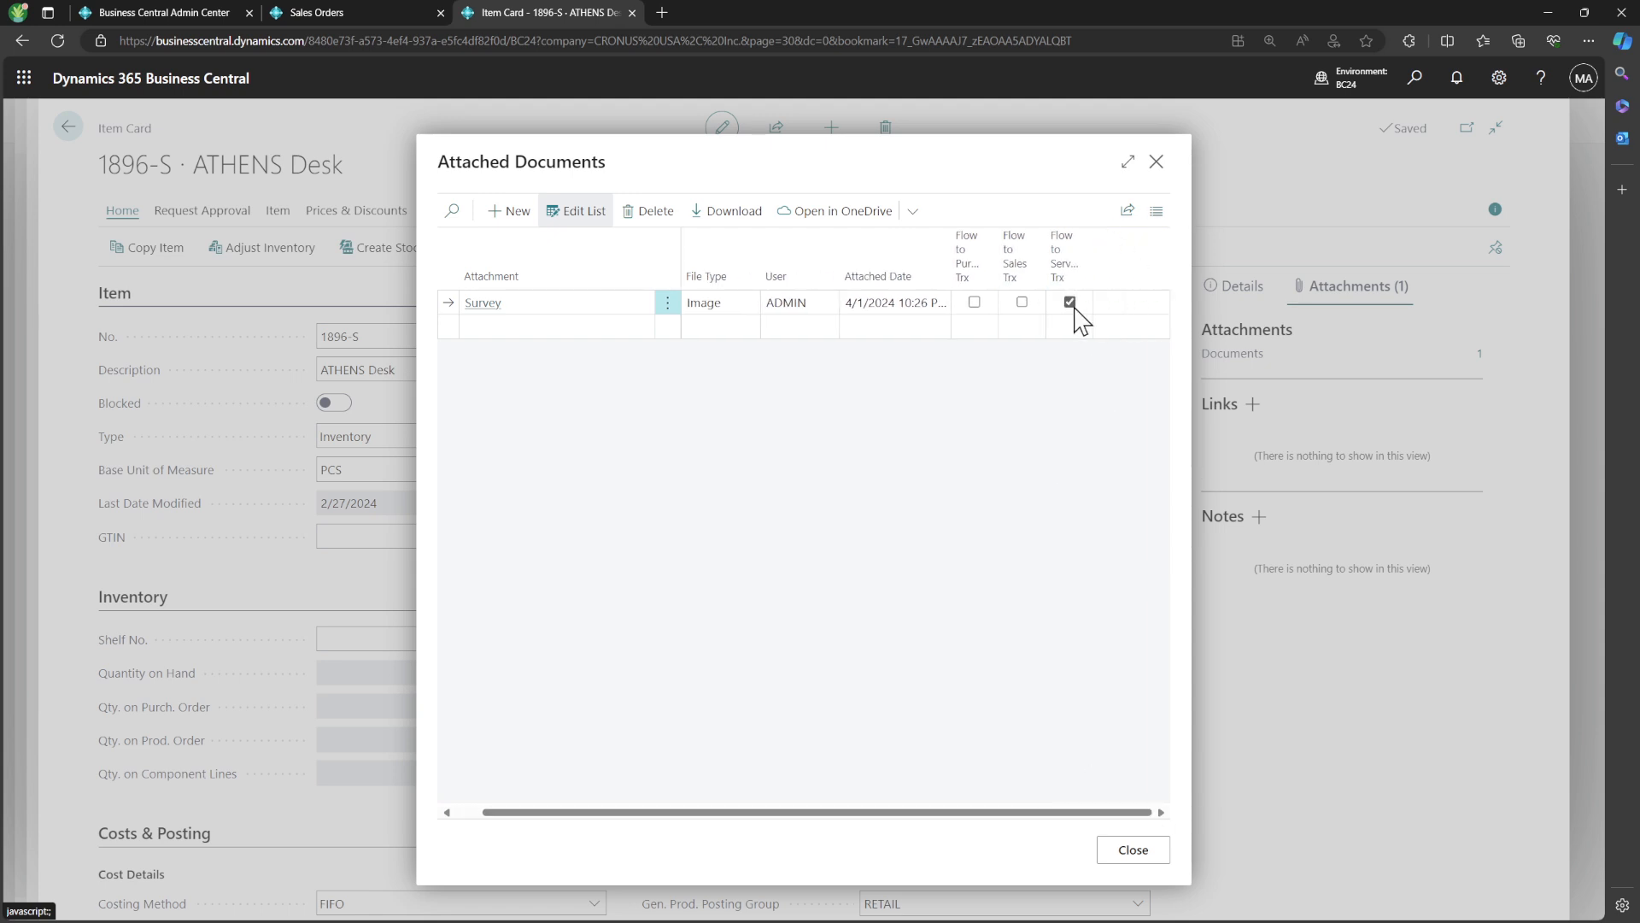
click(1155, 162)
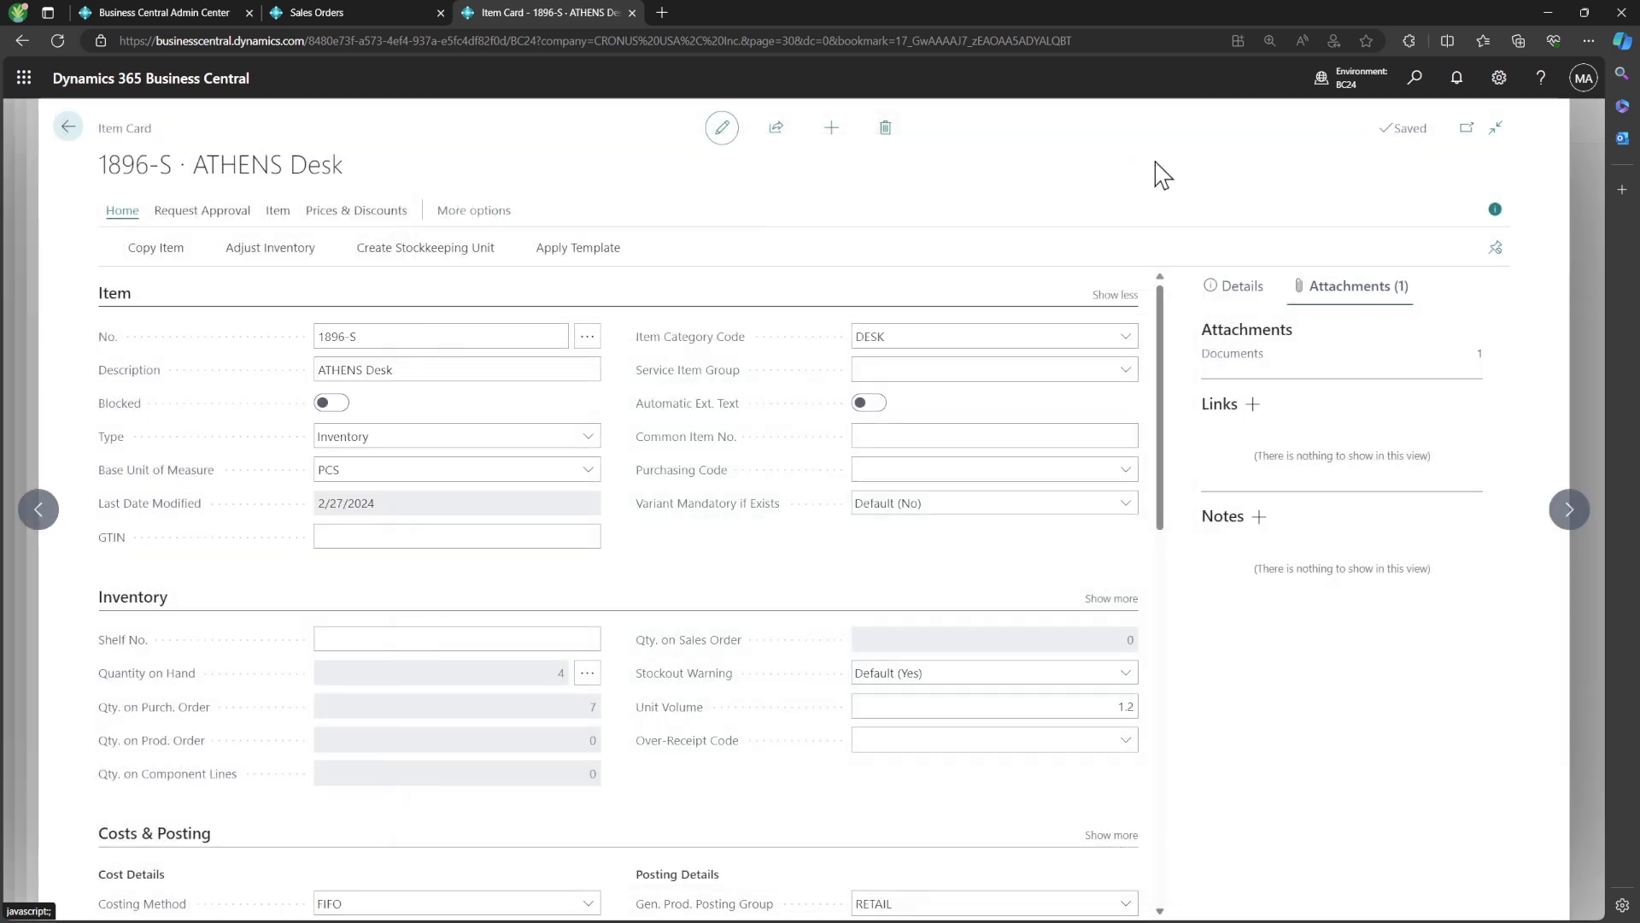
click(69, 127)
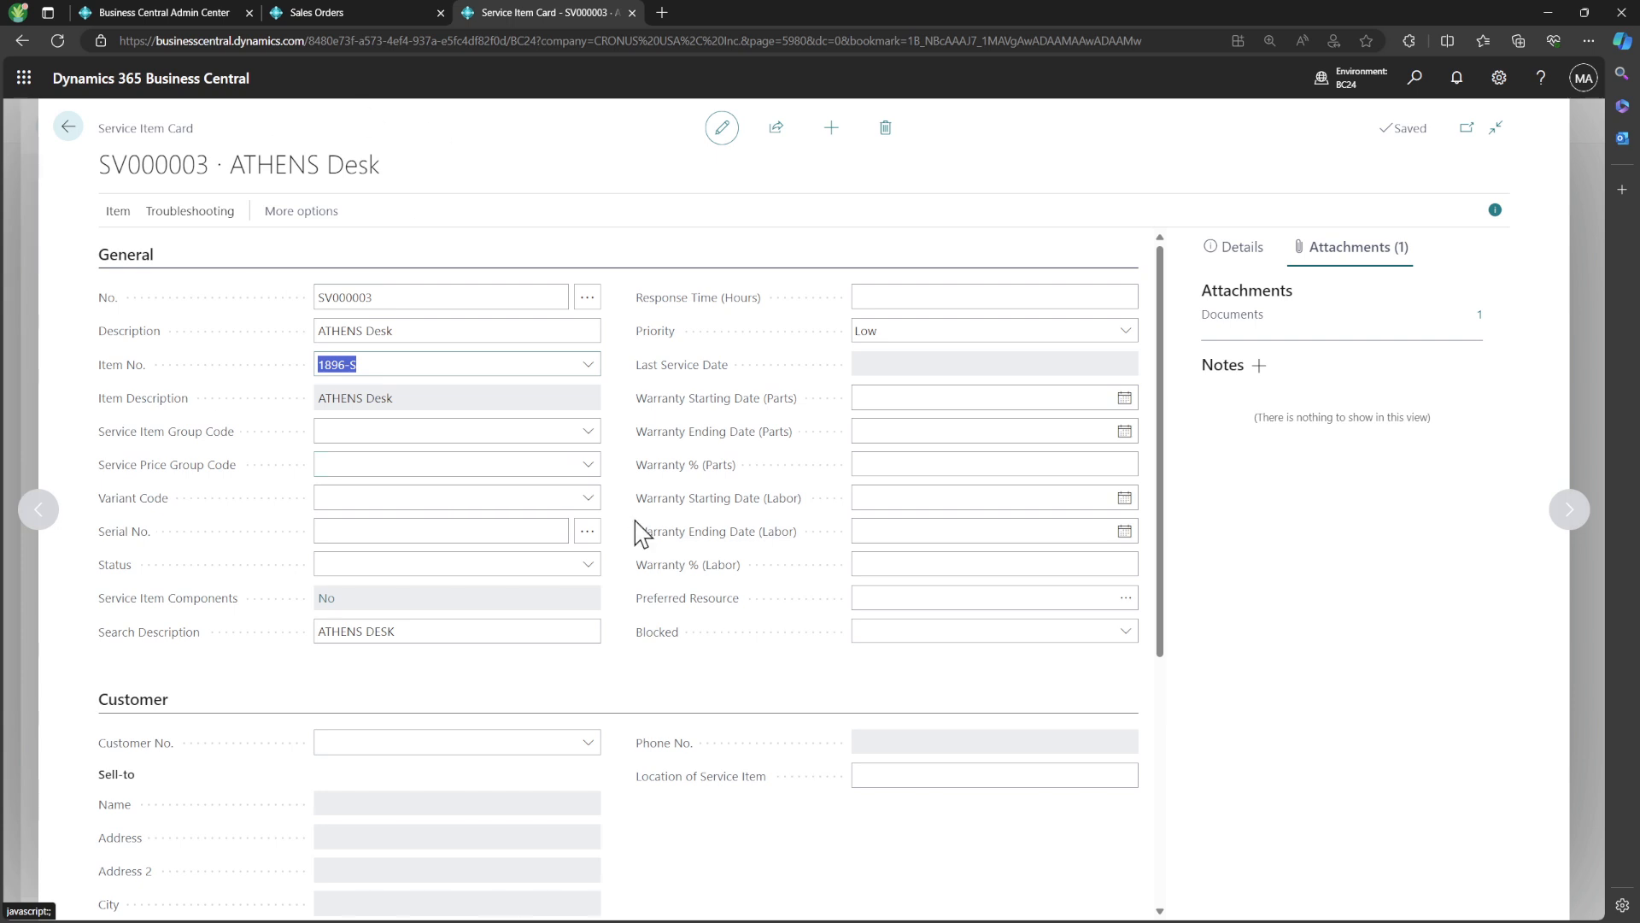
Assign Adatum Corporation as the customer of the new ATHENS Desk service item and return to the list
click(587, 742)
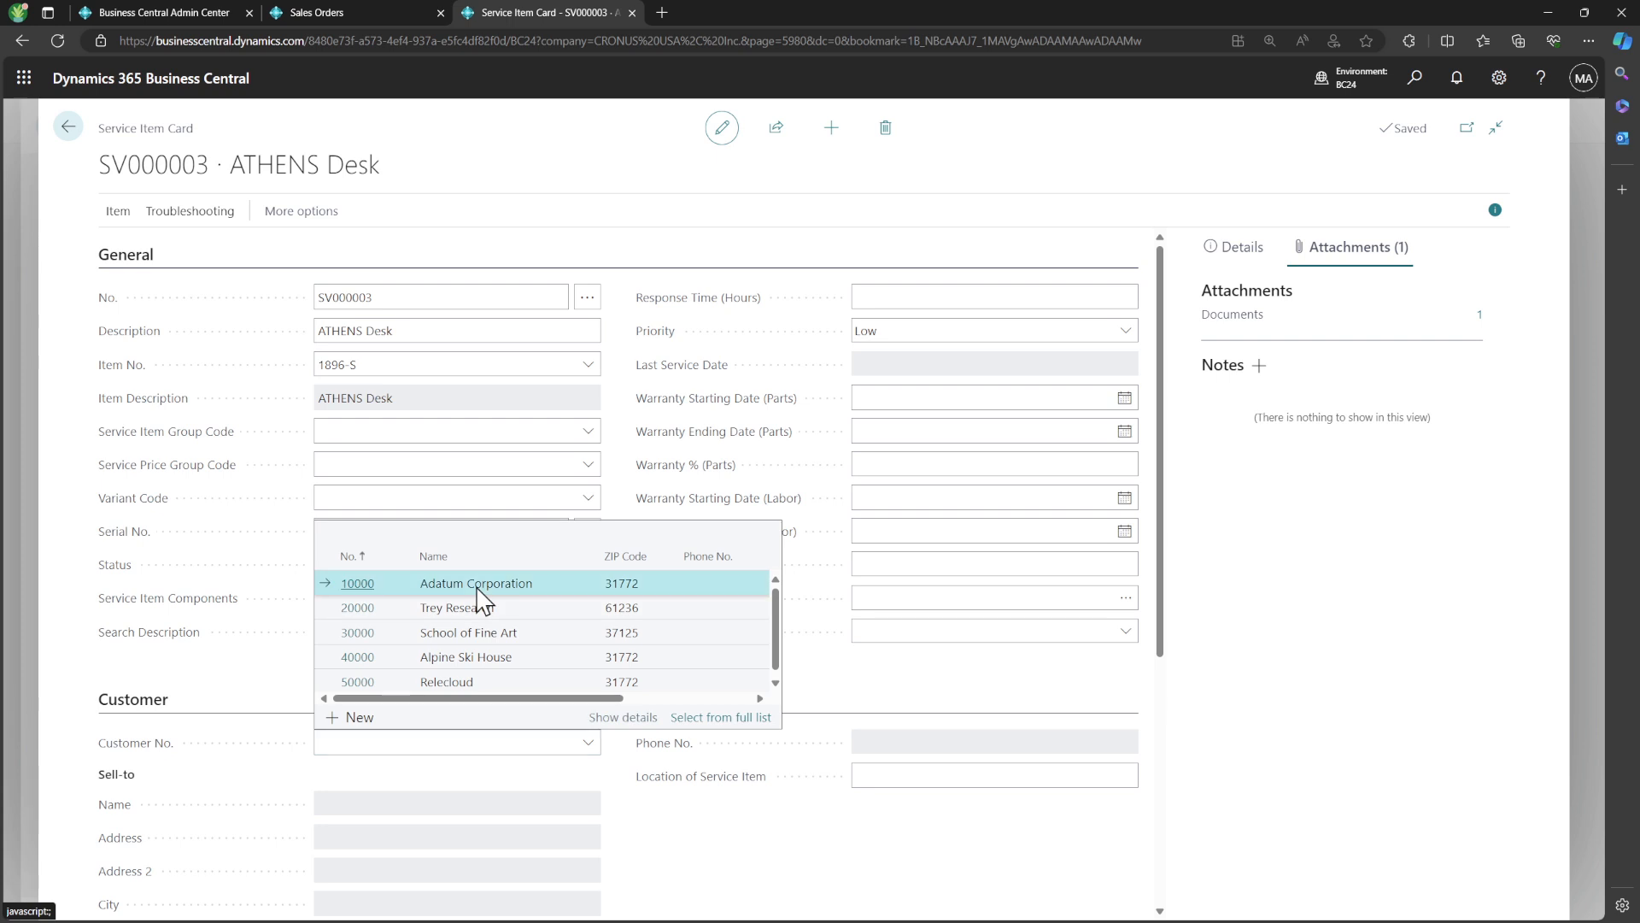
click(476, 584)
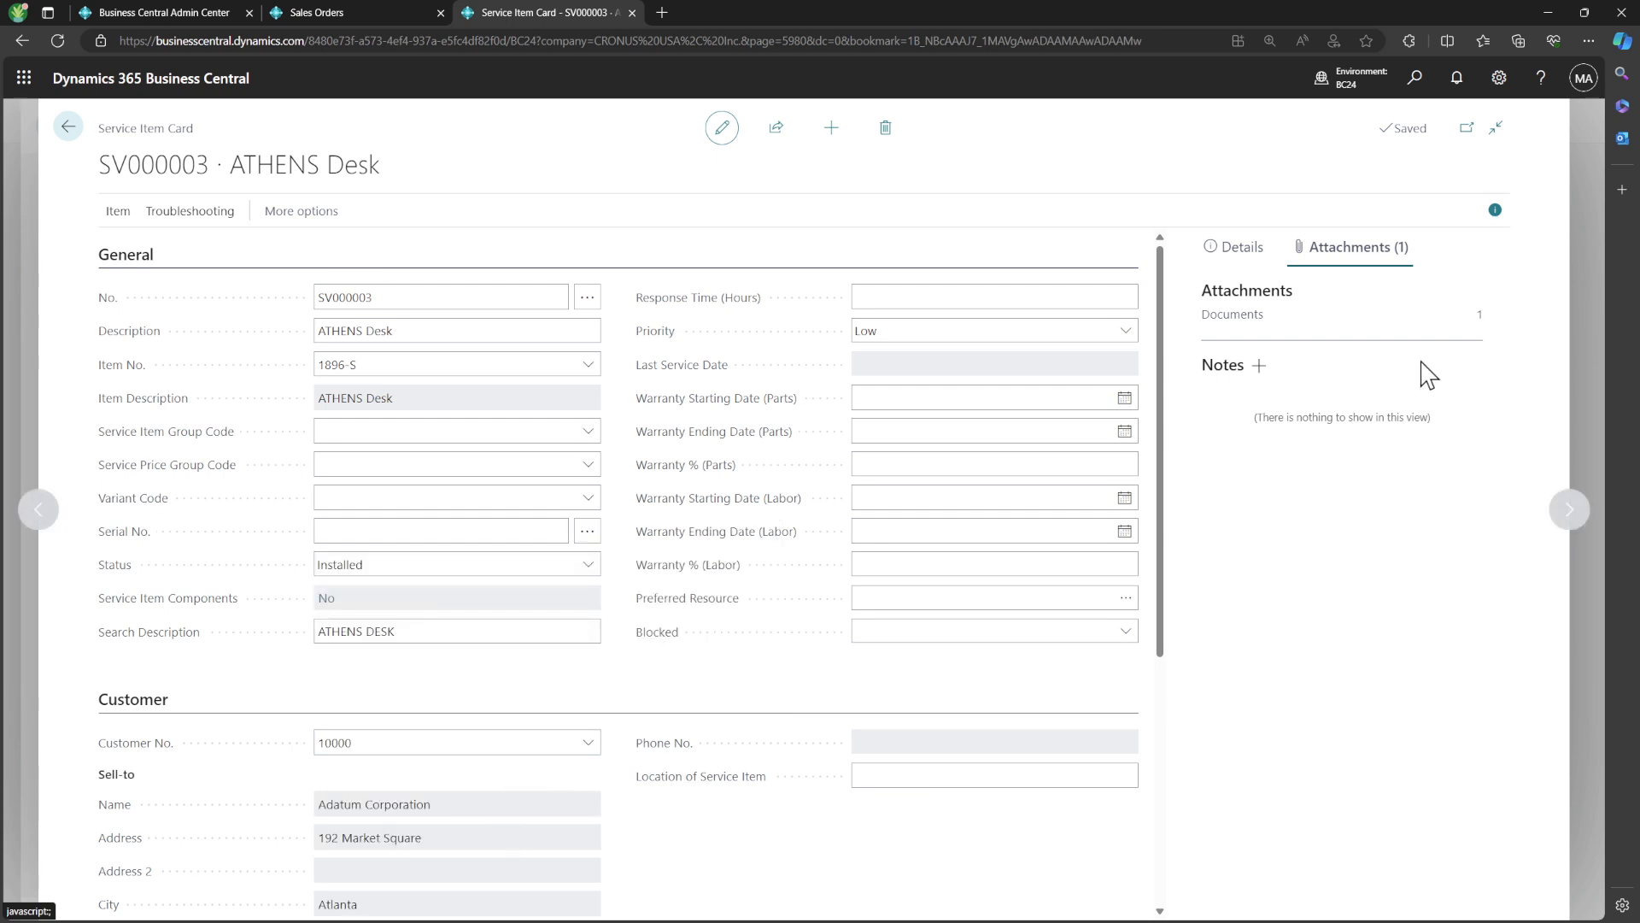
click(75, 129)
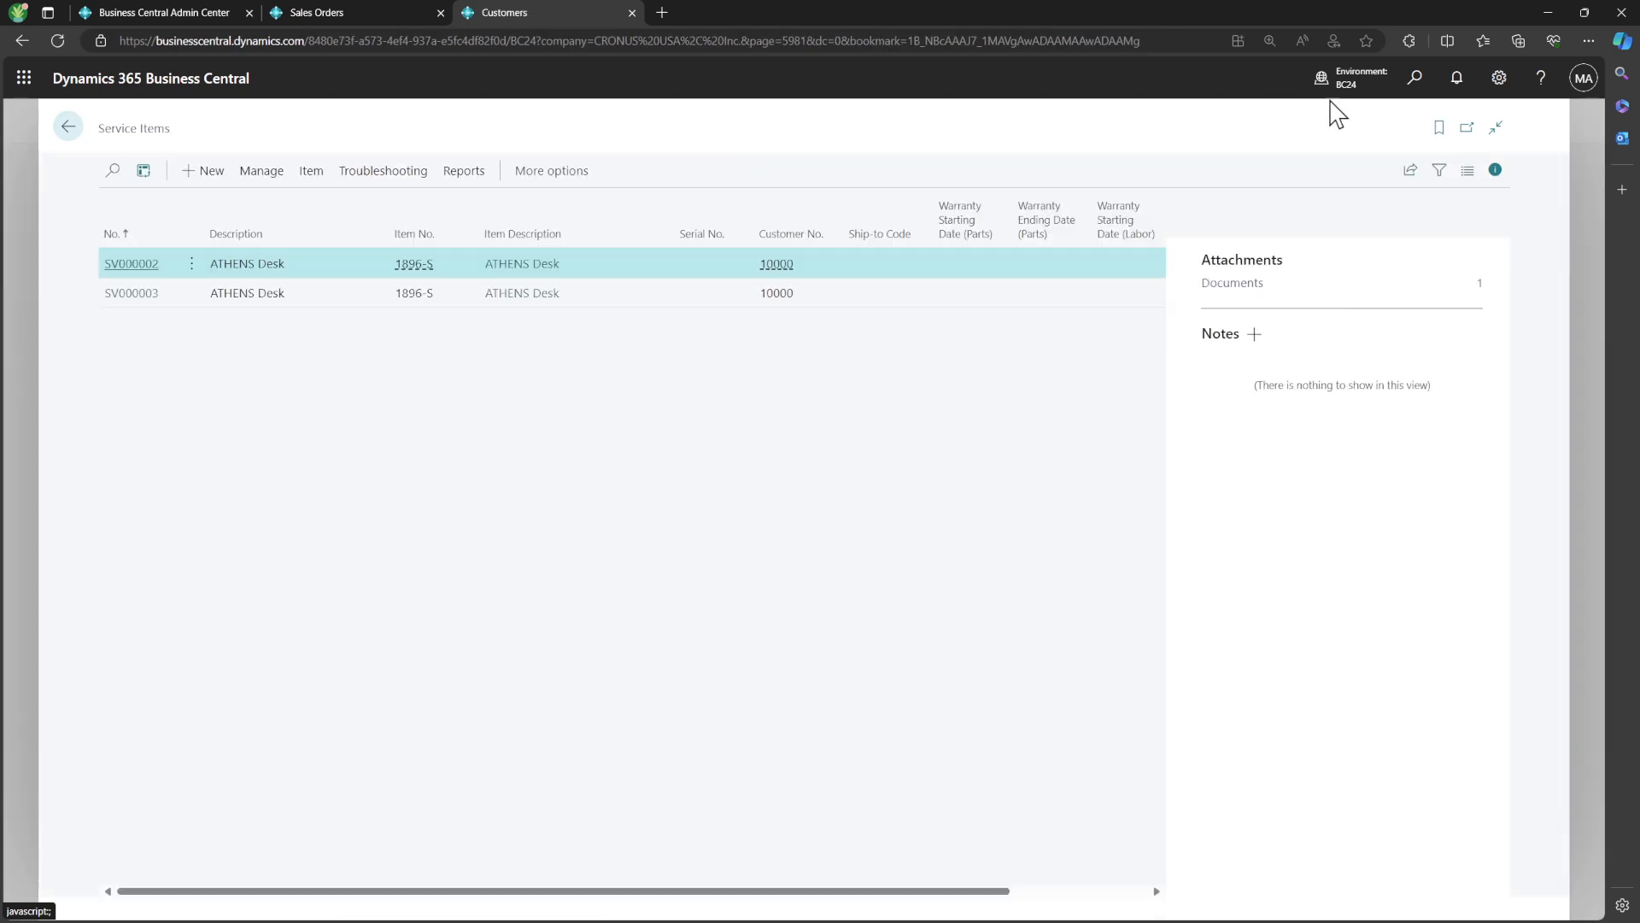
Search for the Service Orders list page and open it
click(1417, 80)
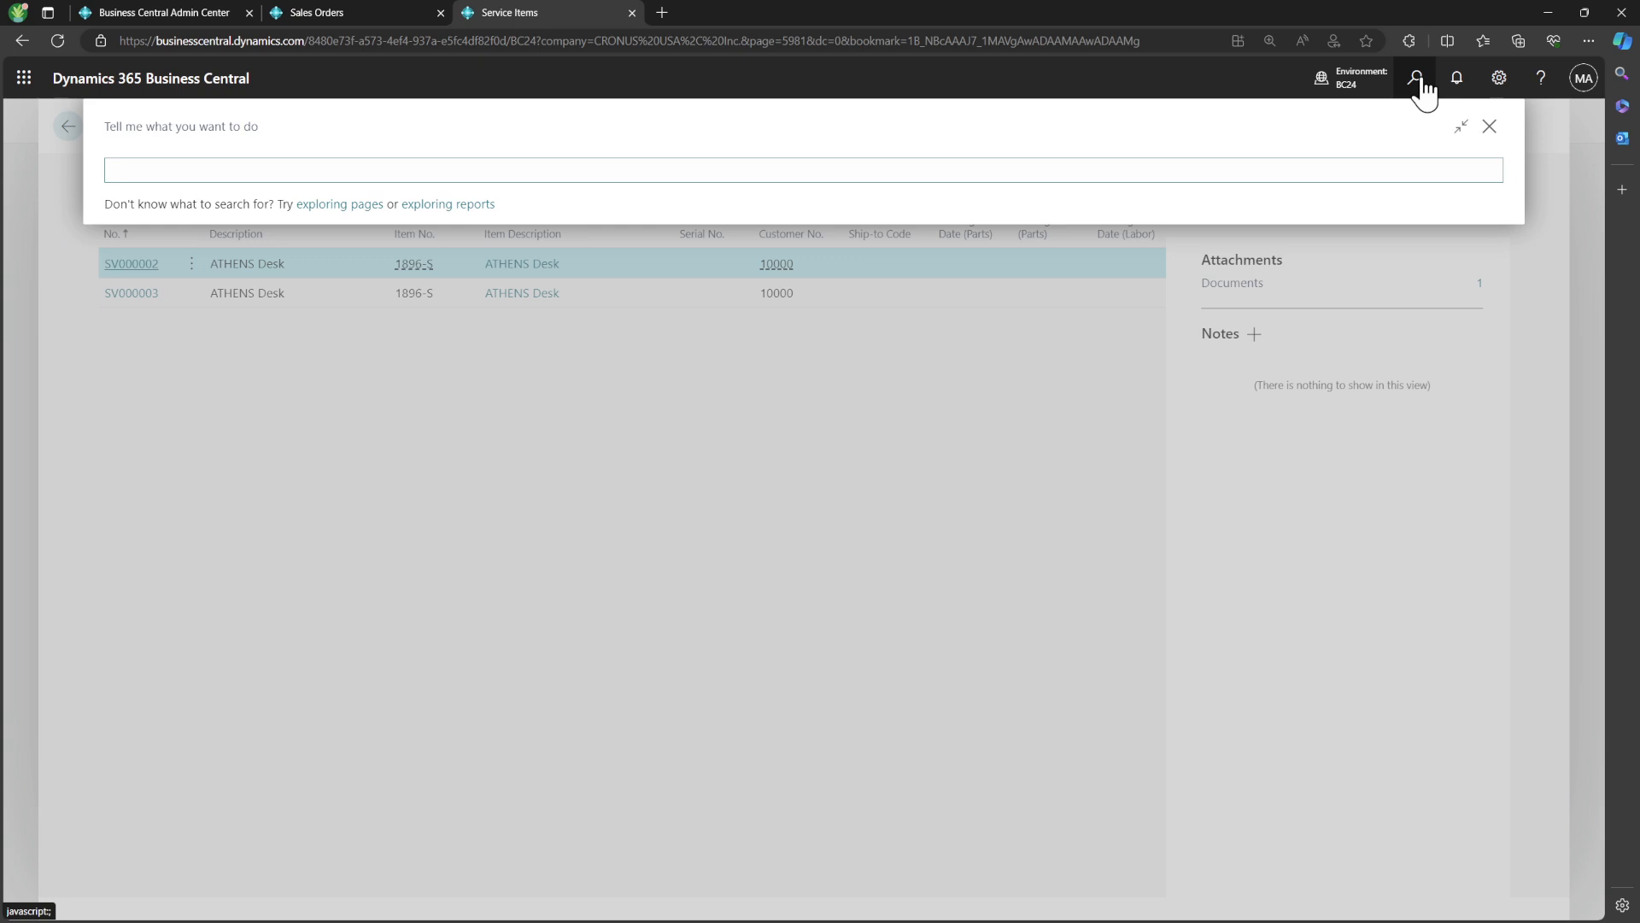
text(serv)
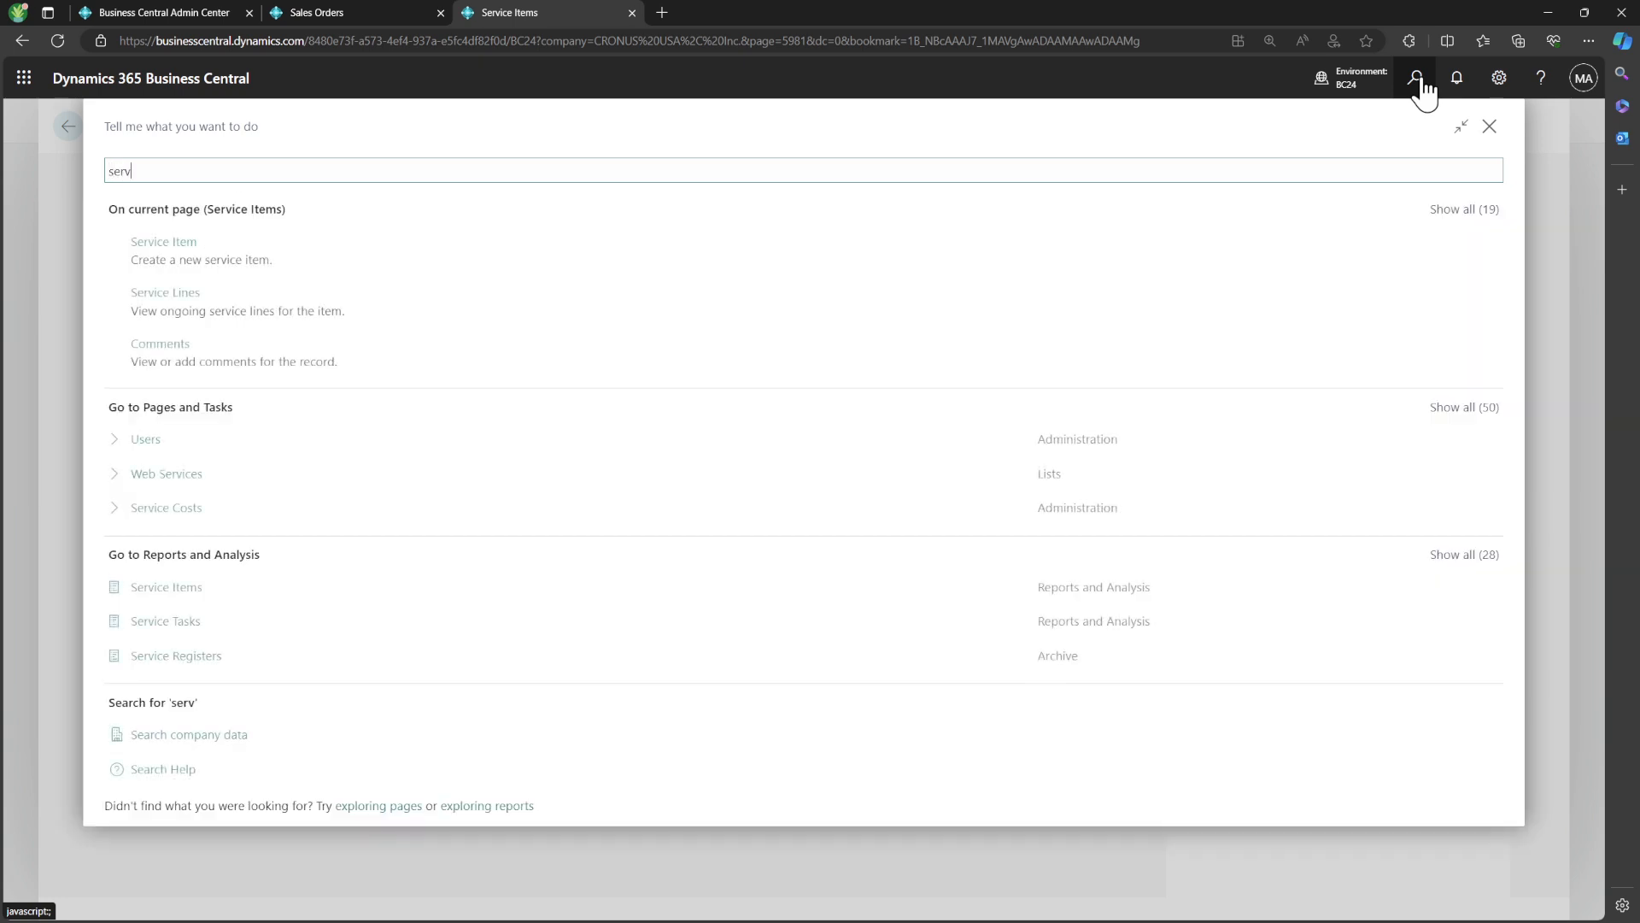
text(ice or)
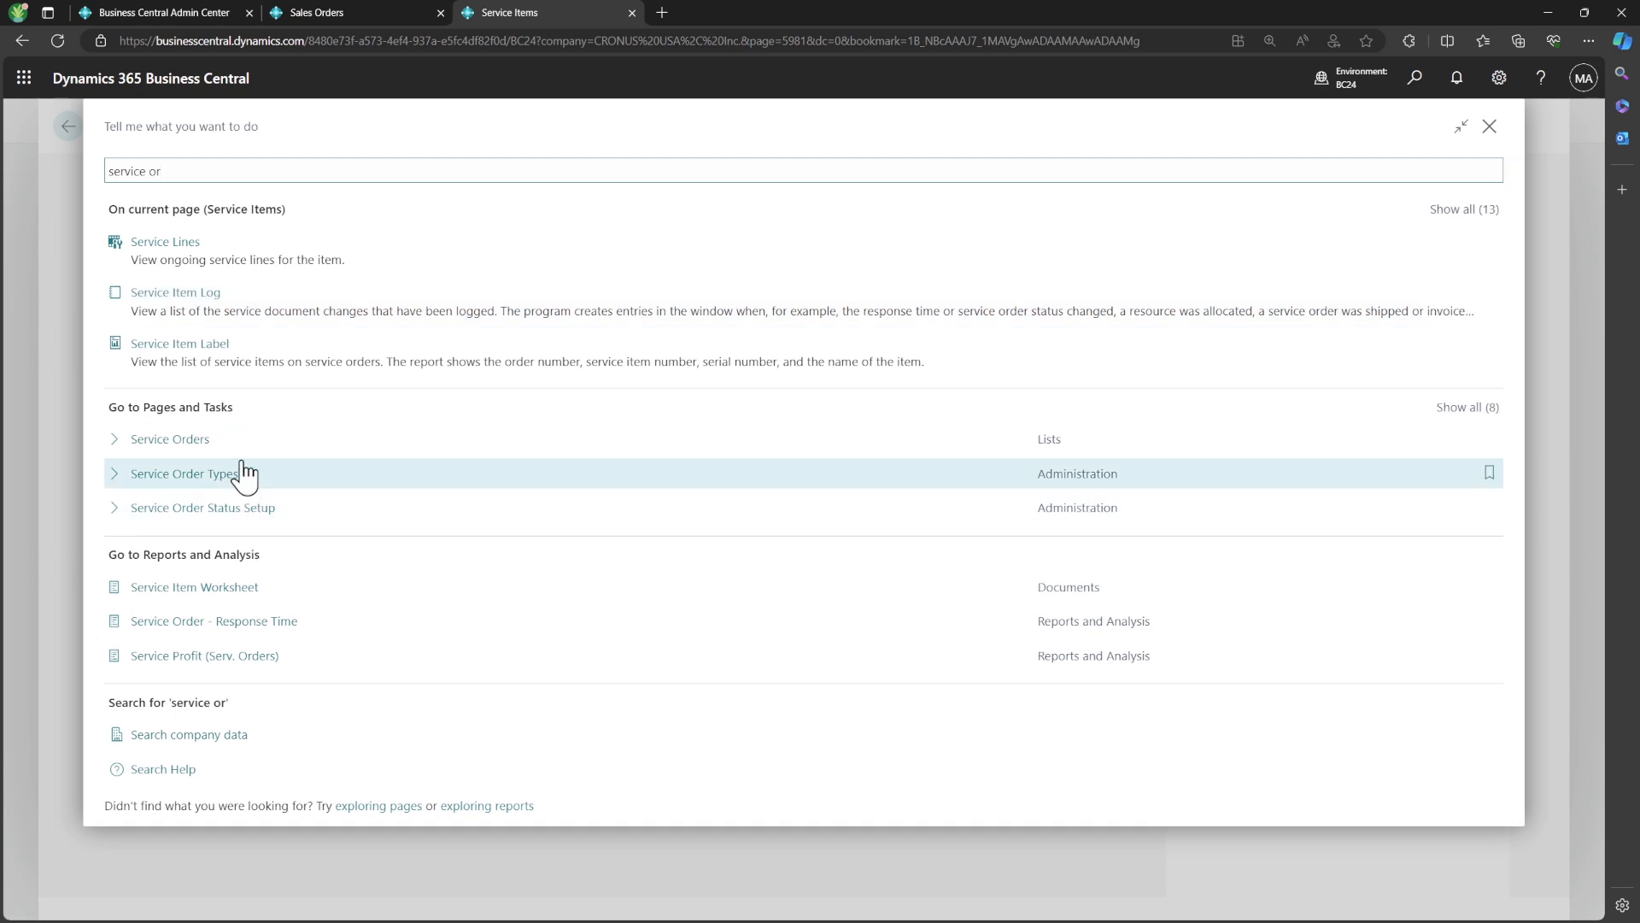
click(241, 464)
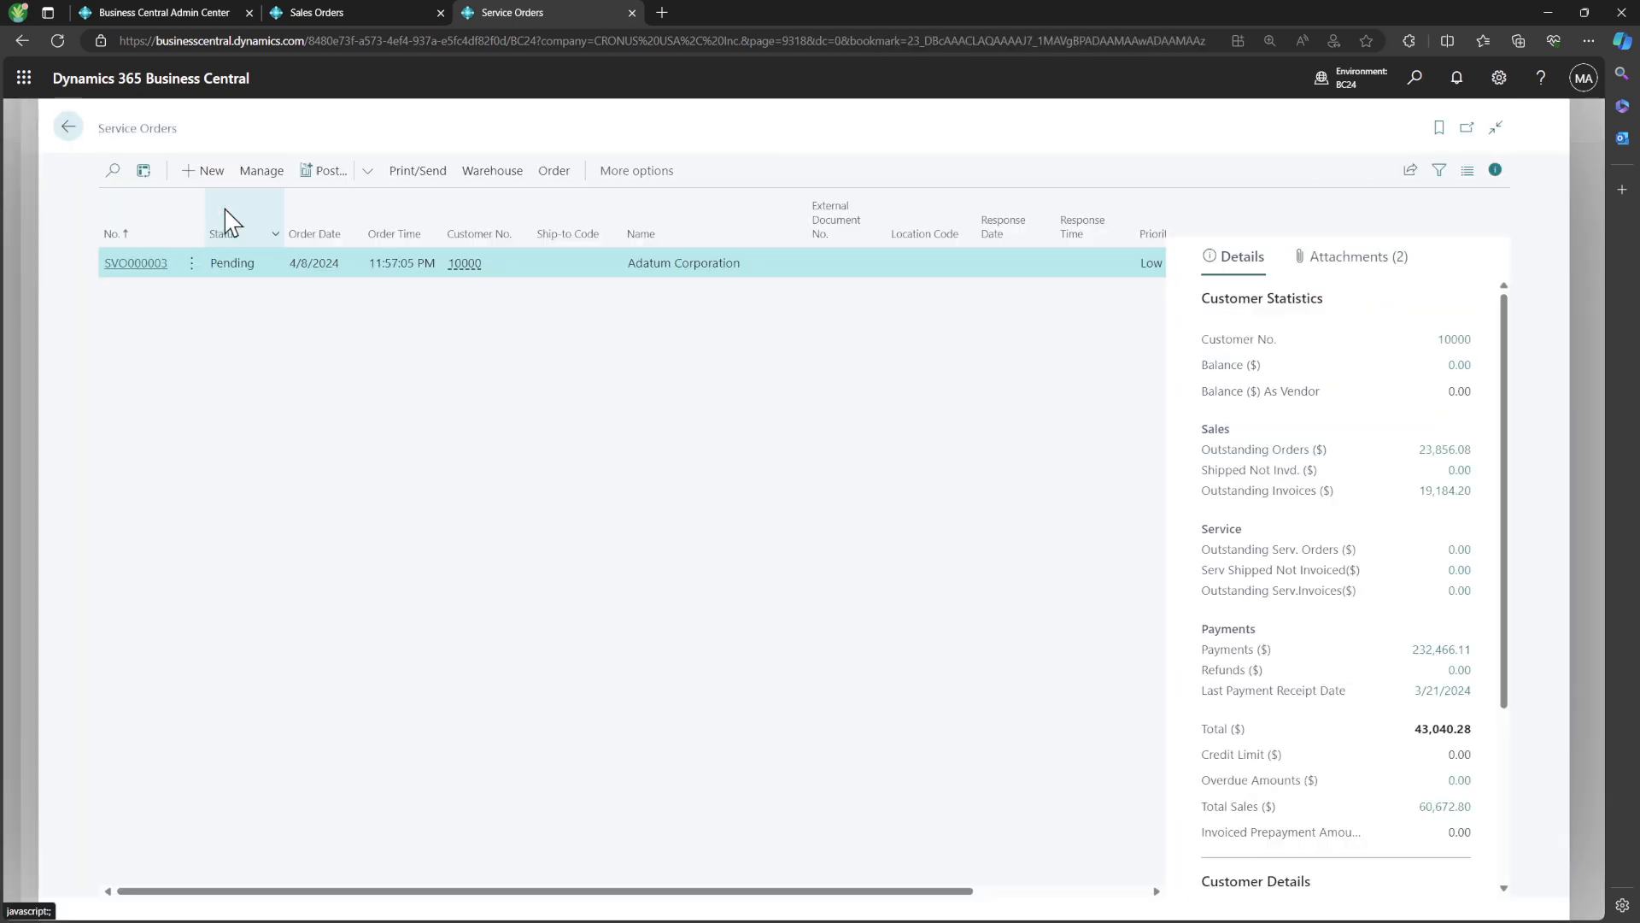
Create a new service order with Adatum Corporation as the customer
click(210, 171)
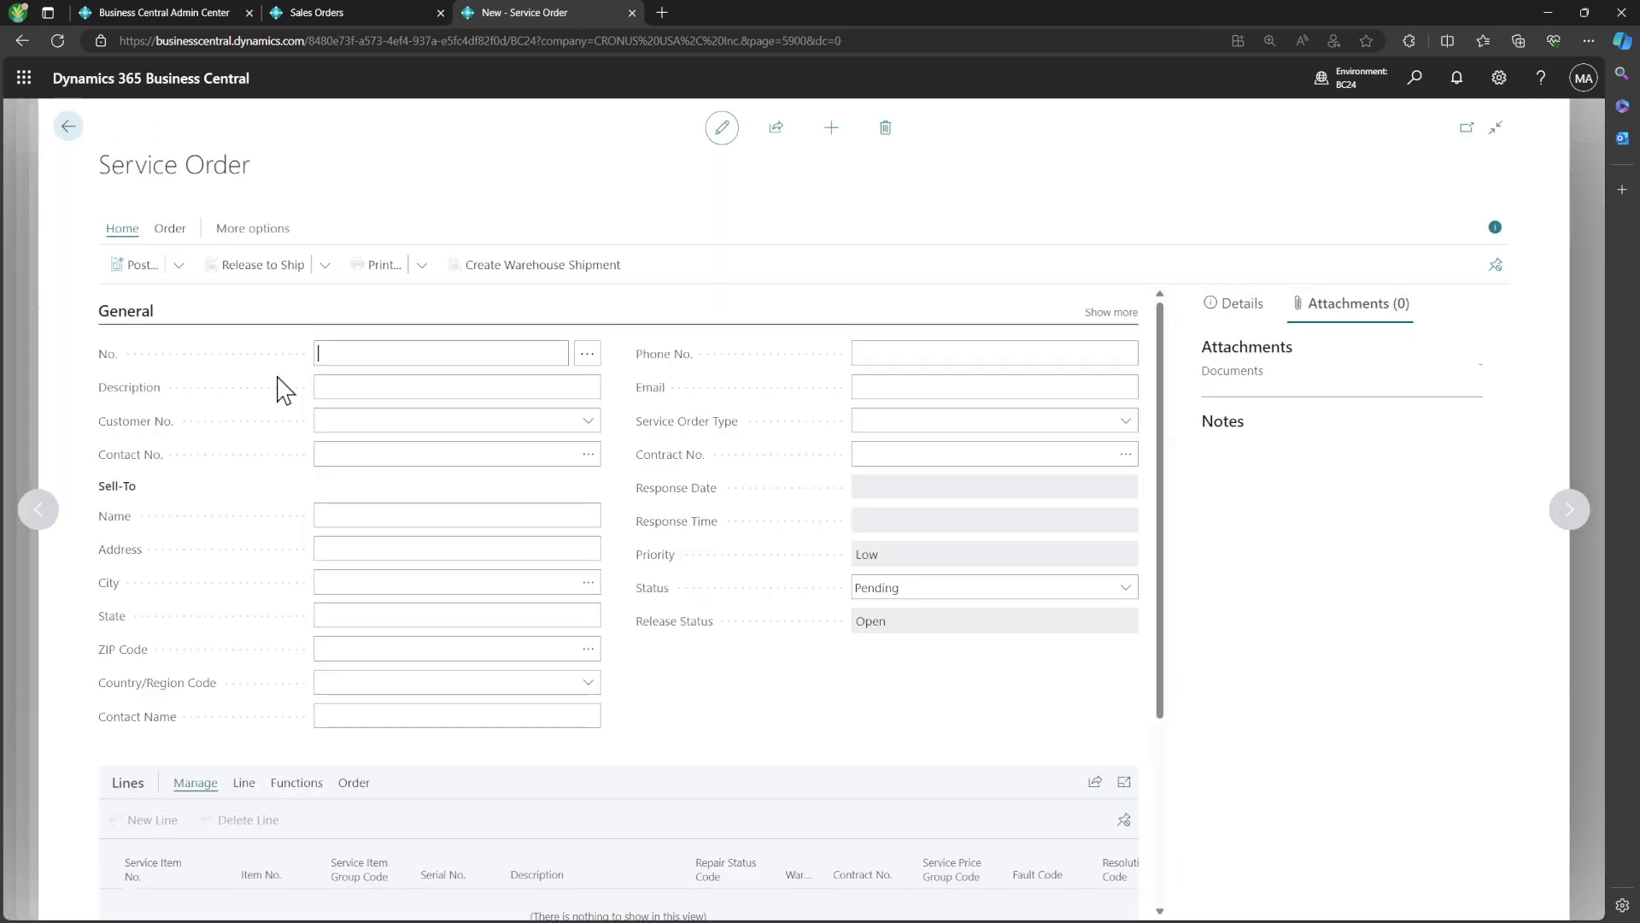
click(588, 444)
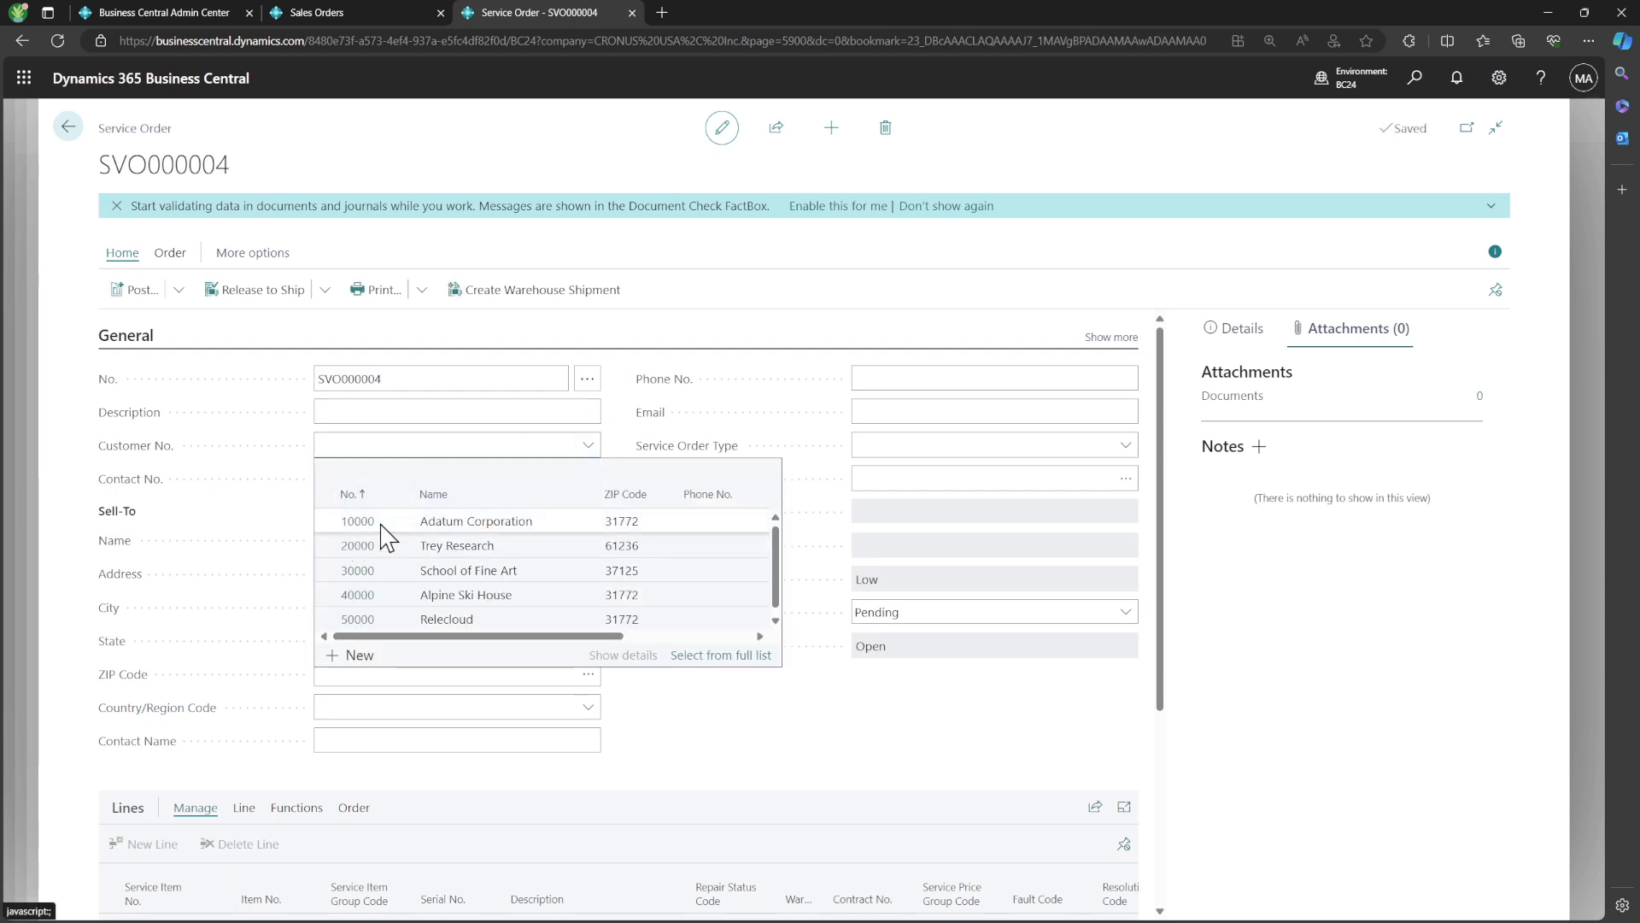
click(381, 522)
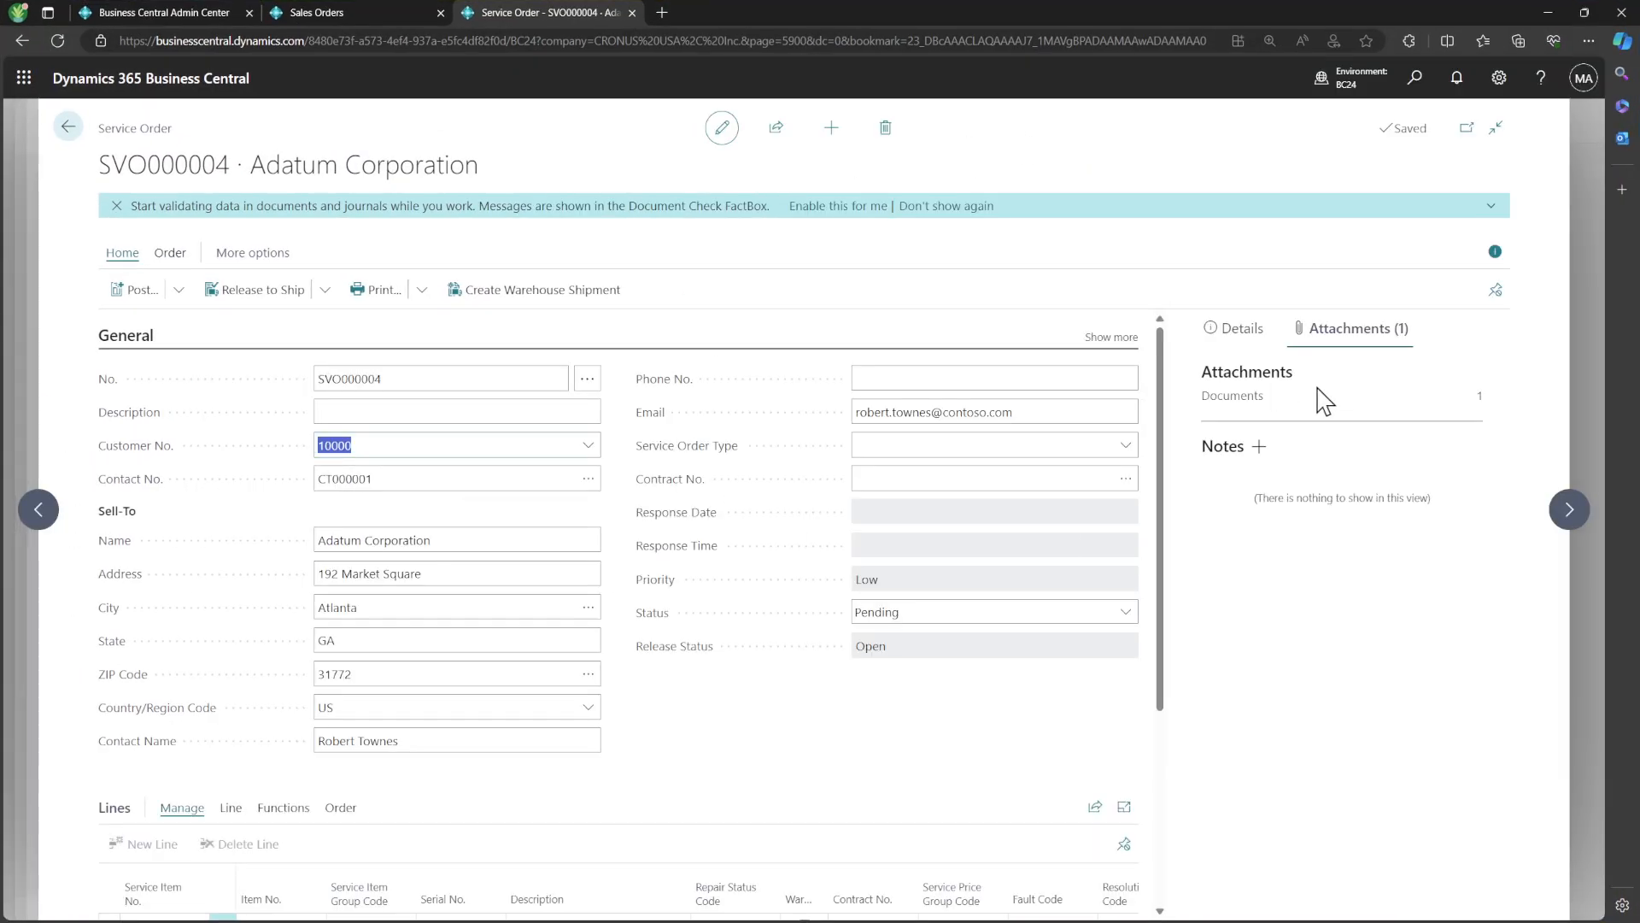
scroll(615, 610, down, 2)
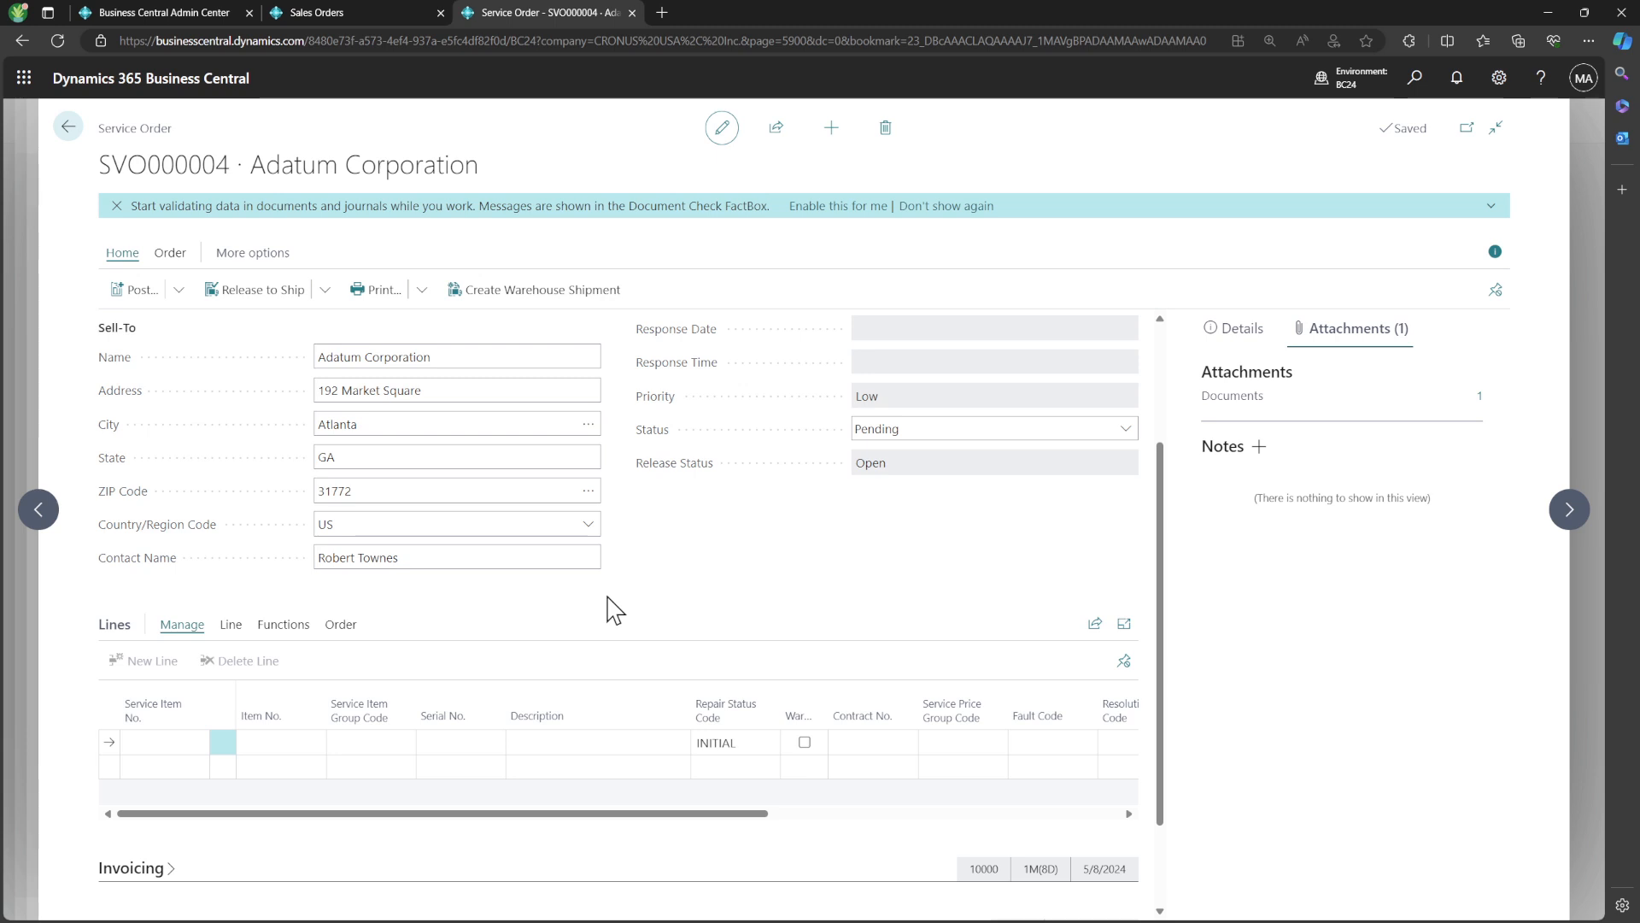
scroll(615, 610, up, 1)
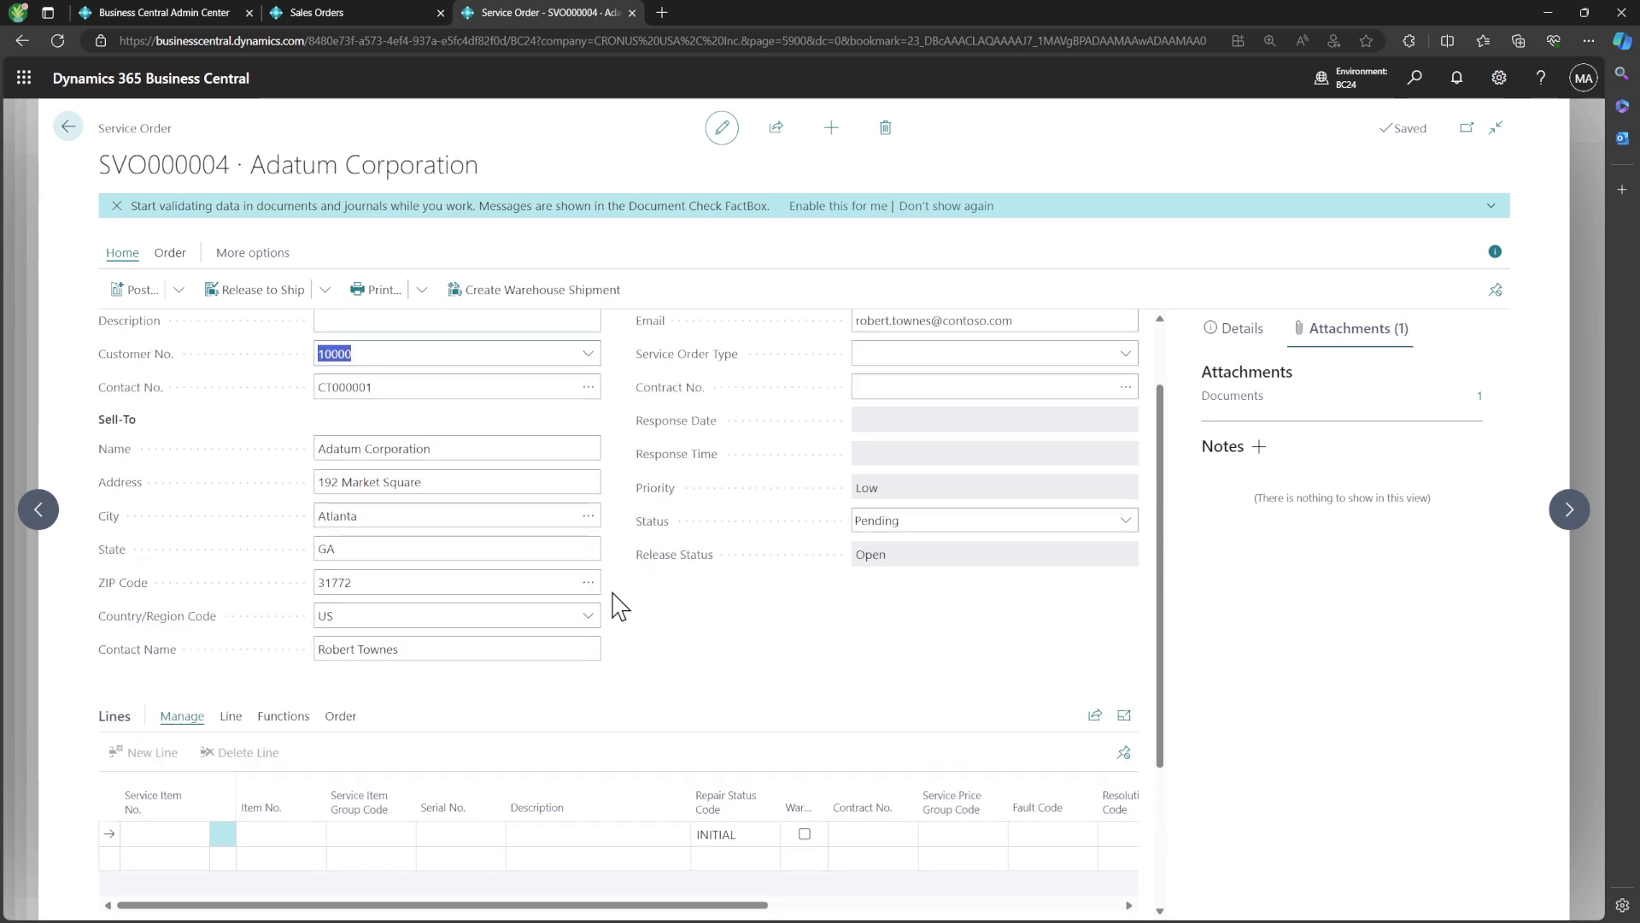